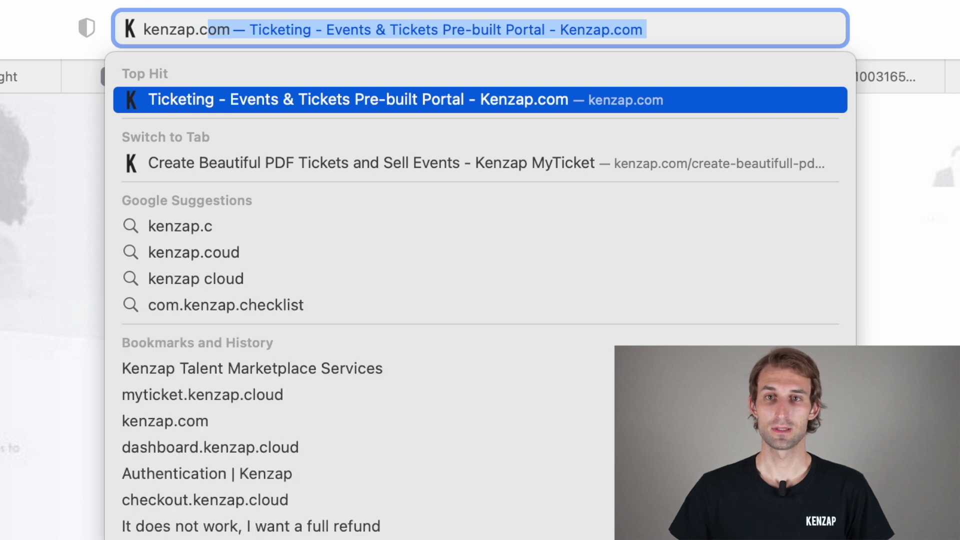
Step: Go to kenzap.com and open the list of layouts in the MyTicket extension
key(Return)
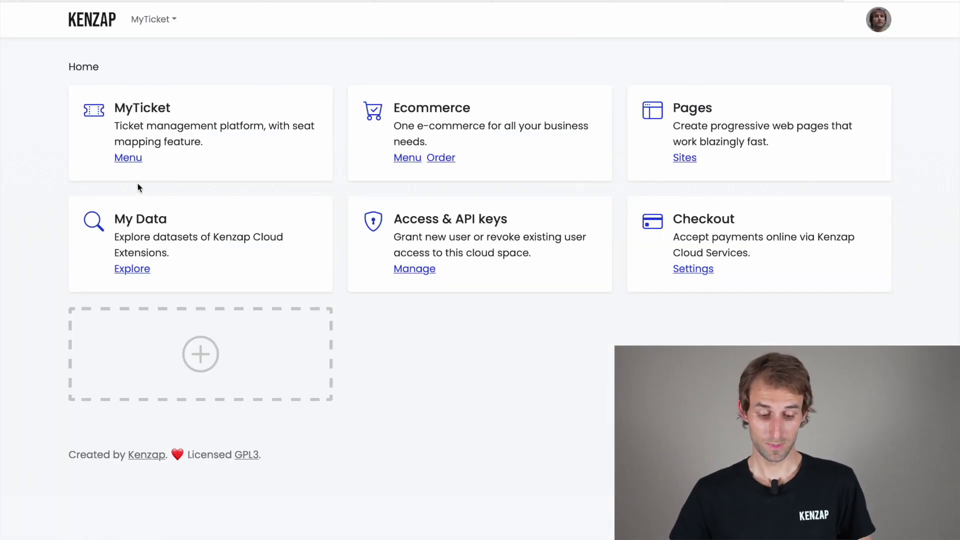
click(130, 158)
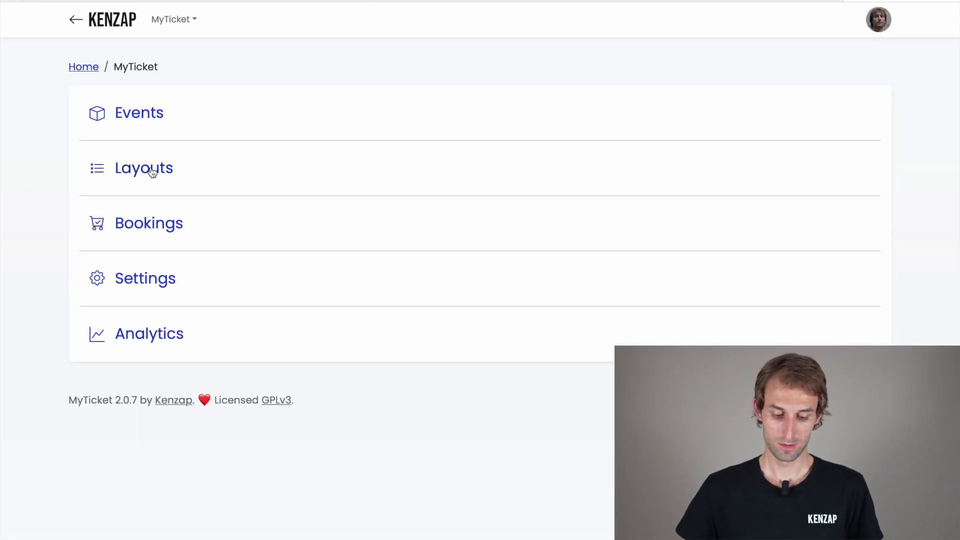
click(149, 167)
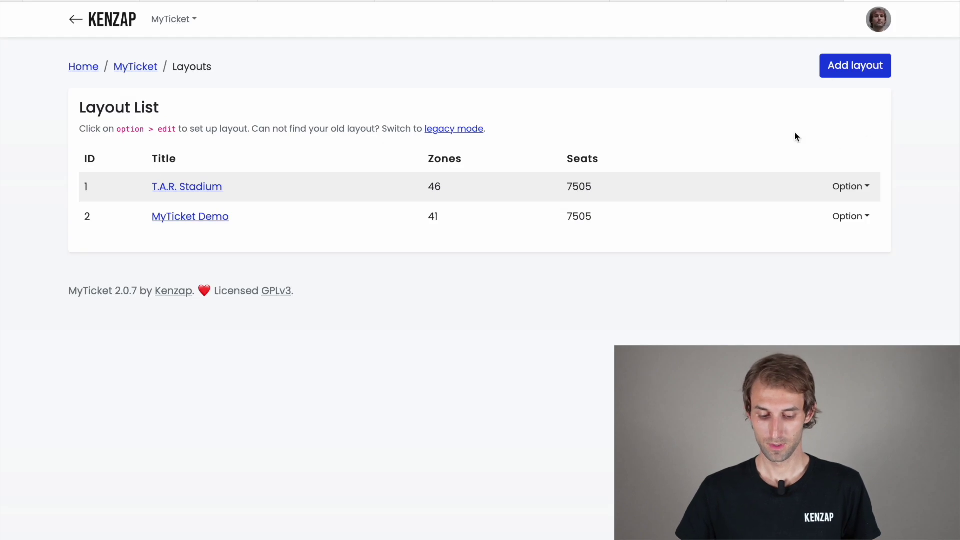
Step: Add a new layout titled "MyTicket Stadium"
click(856, 75)
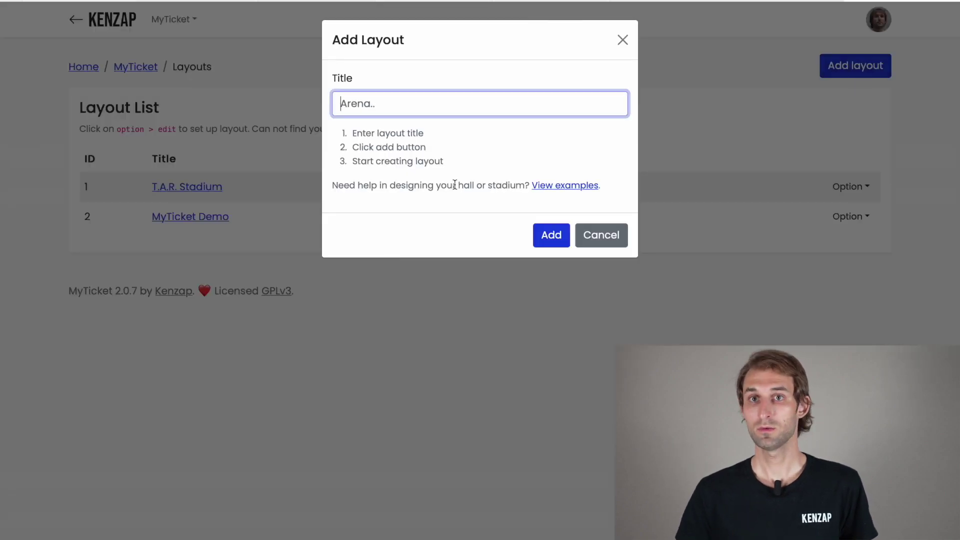
text(MyTicket )
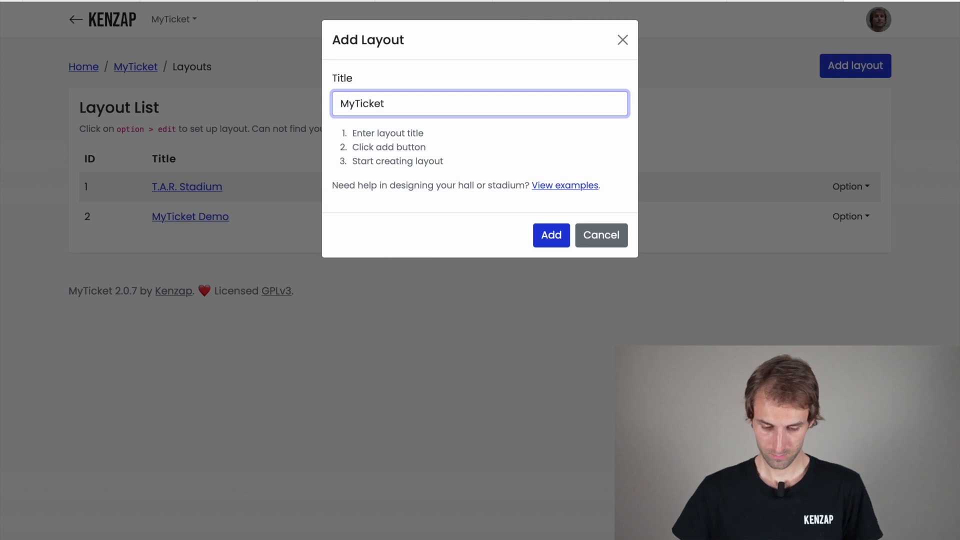
text(Stadium)
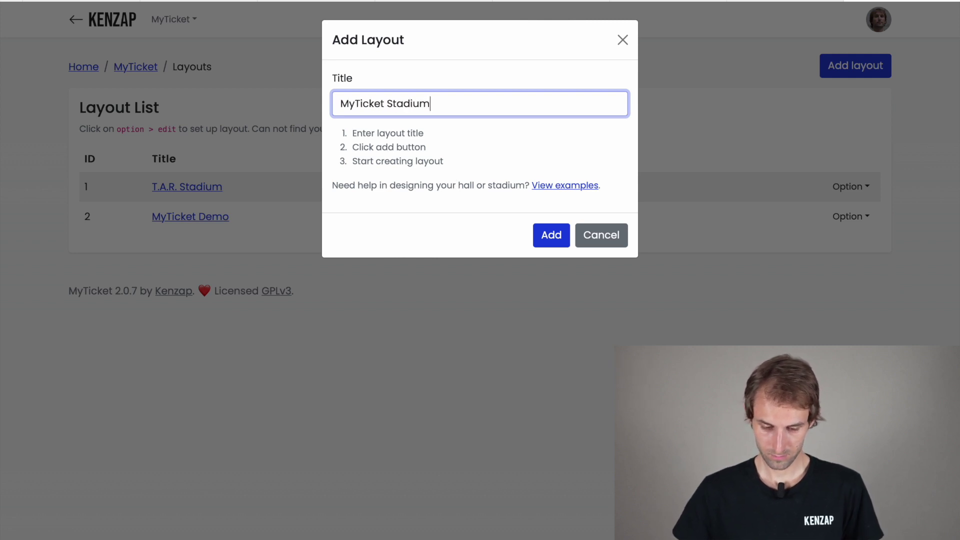
click(557, 240)
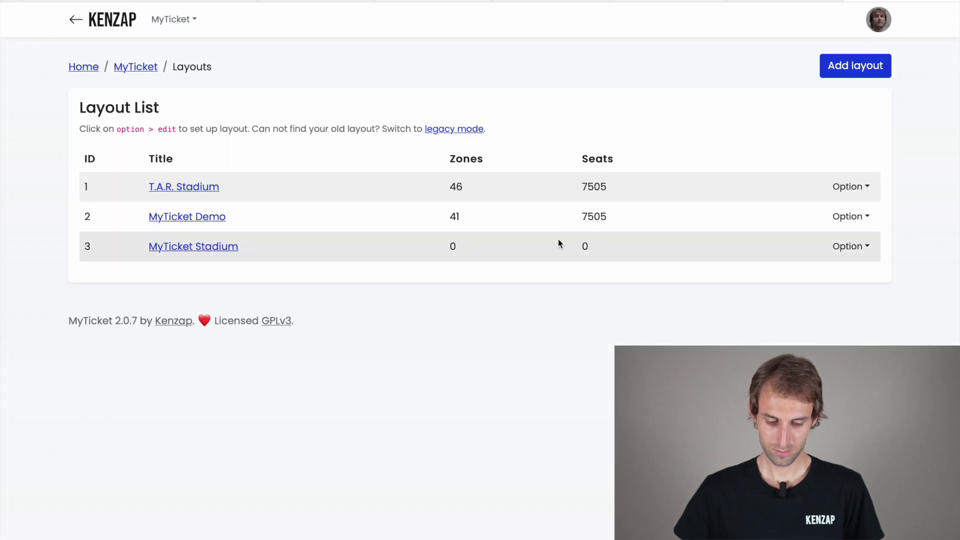
Step: Open the MyTicket Stadium layout for editing and add 3374.jpeg from Downloads as its layout image
click(186, 246)
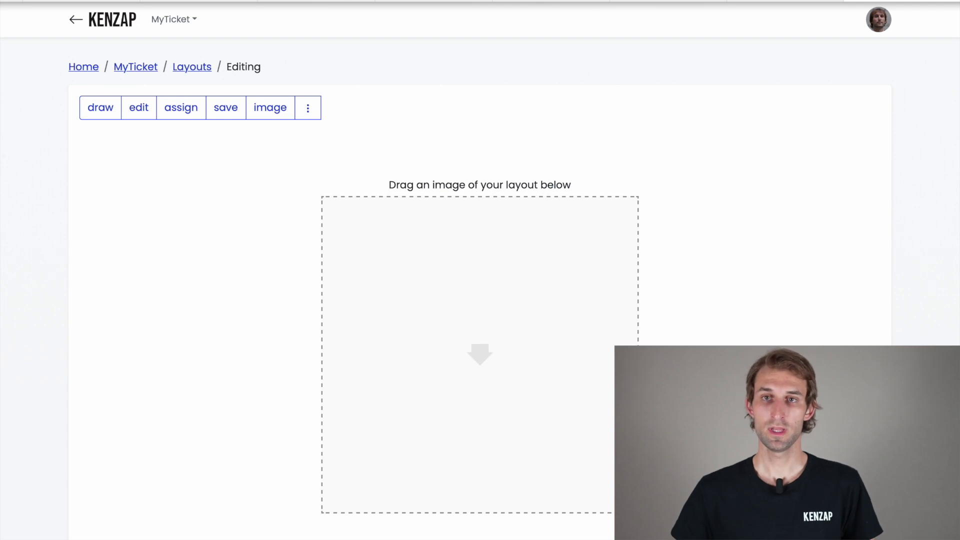
drag(660, 57, 299, 334)
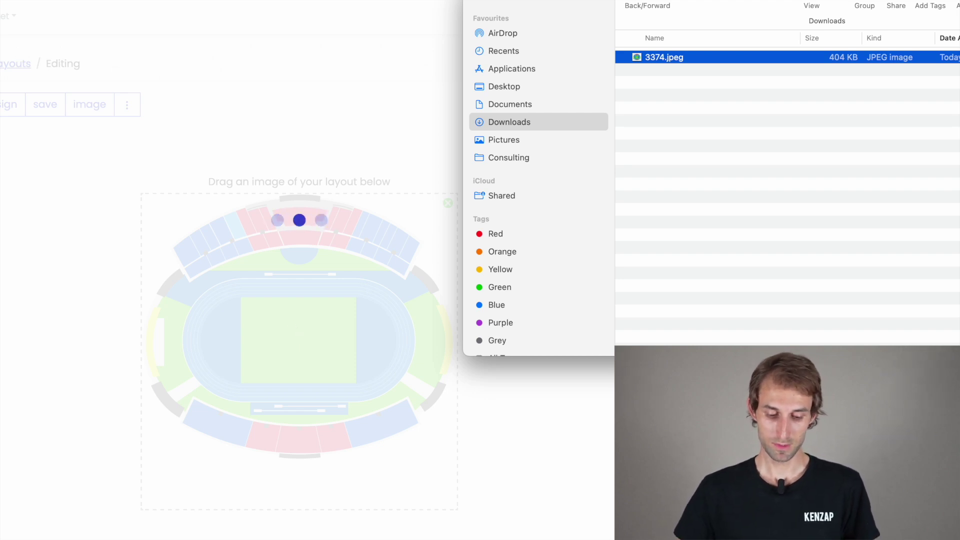
drag(300, 1, 395, 1)
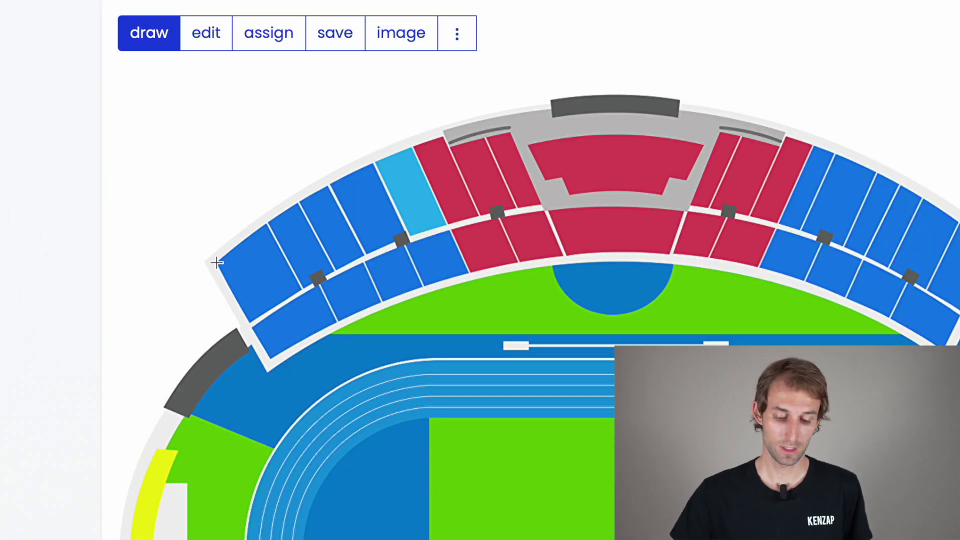
Step: Draw a four-cornered zone over the leftmost blue block of the upper stand's outer row
click(216, 262)
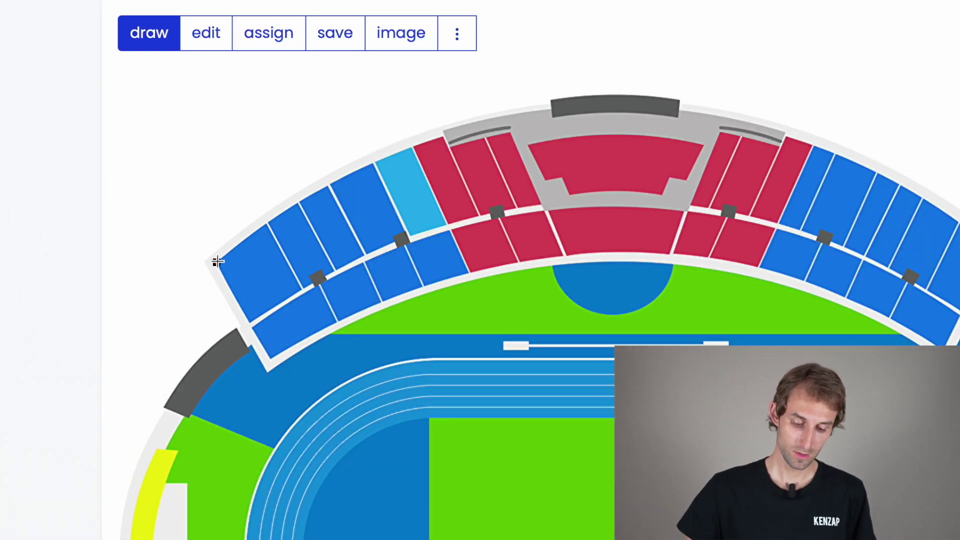
click(266, 223)
click(303, 291)
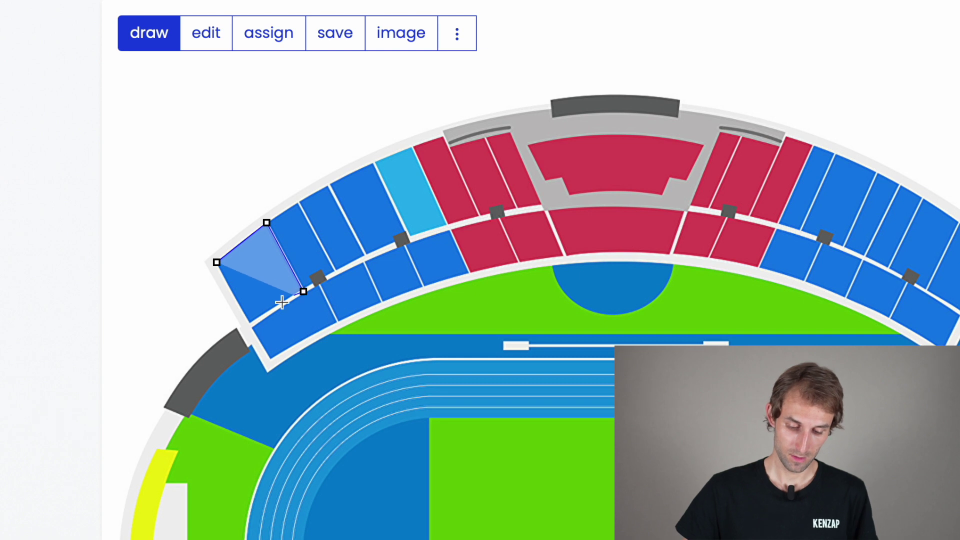
click(250, 324)
click(217, 262)
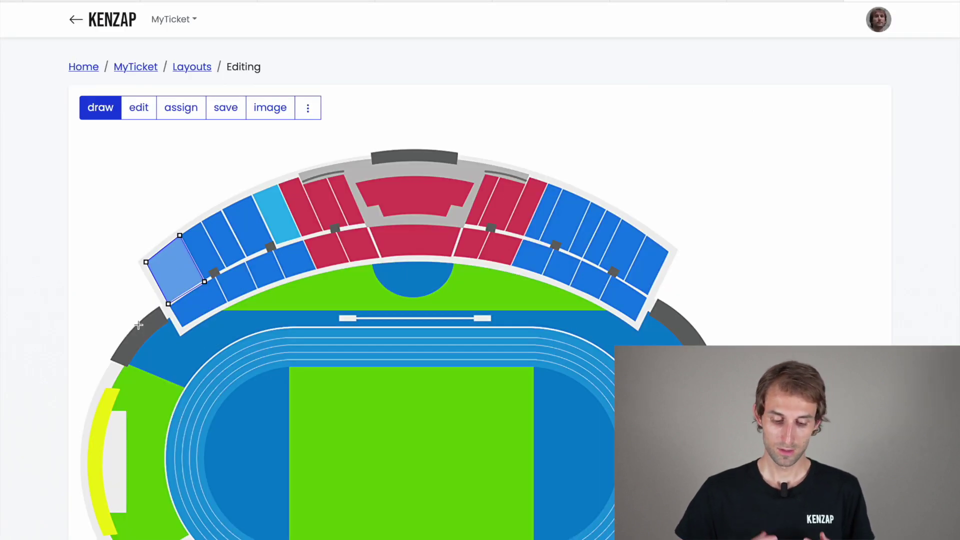
Step: Edit the drawn zone and fine-tune its corner points to match the edges of the blue block
click(136, 111)
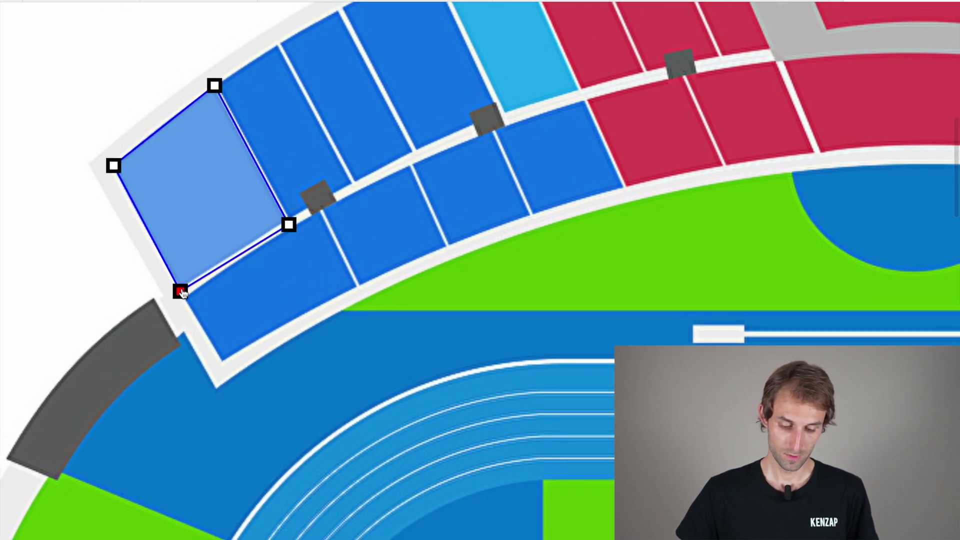
drag(182, 291, 182, 289)
drag(288, 227, 286, 223)
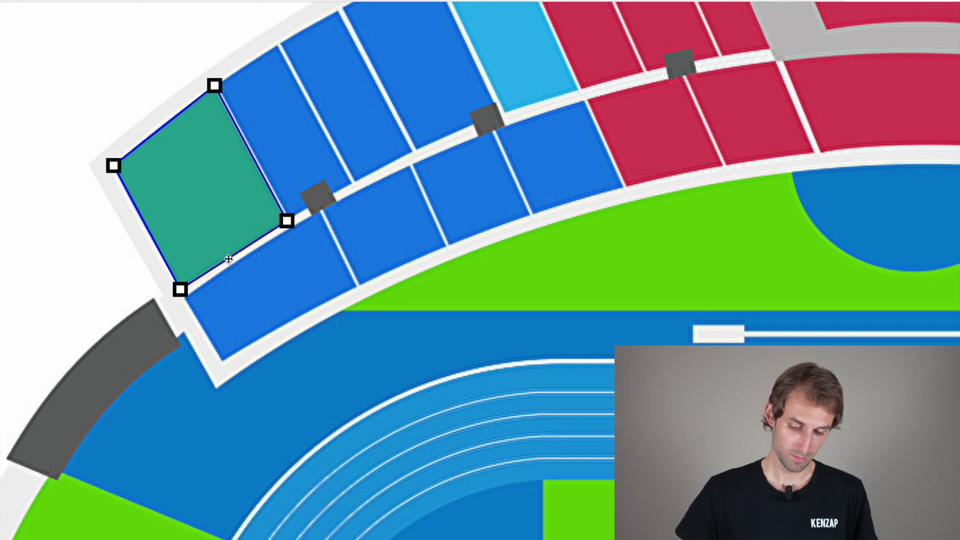
drag(119, 170, 116, 170)
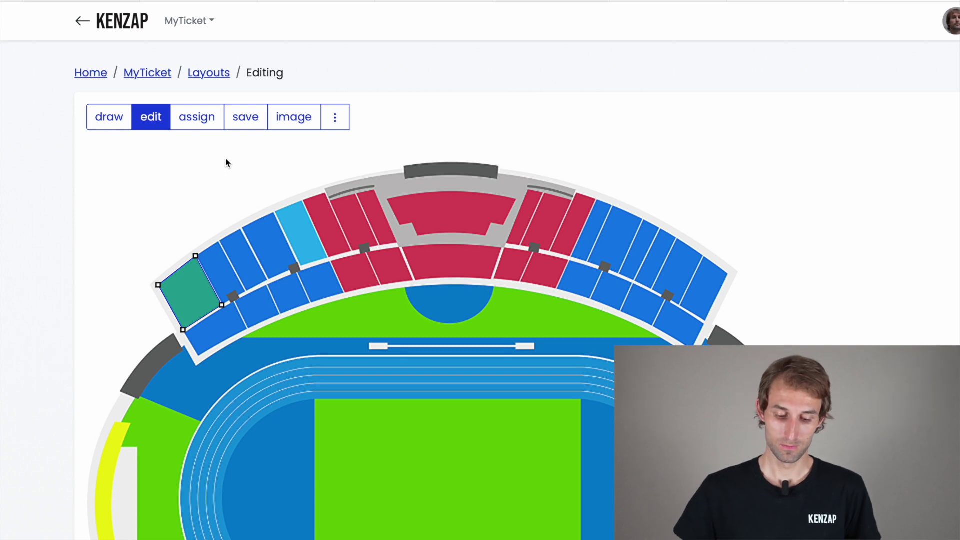
Step: Assign the drawn zone the label "Zone A" with 200 seats and continue to the seat mapping
click(195, 119)
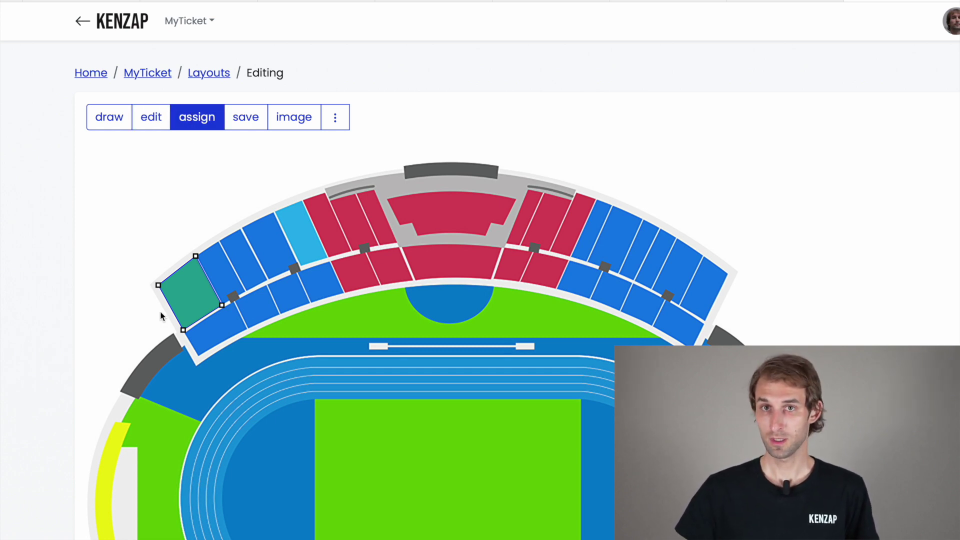
click(191, 280)
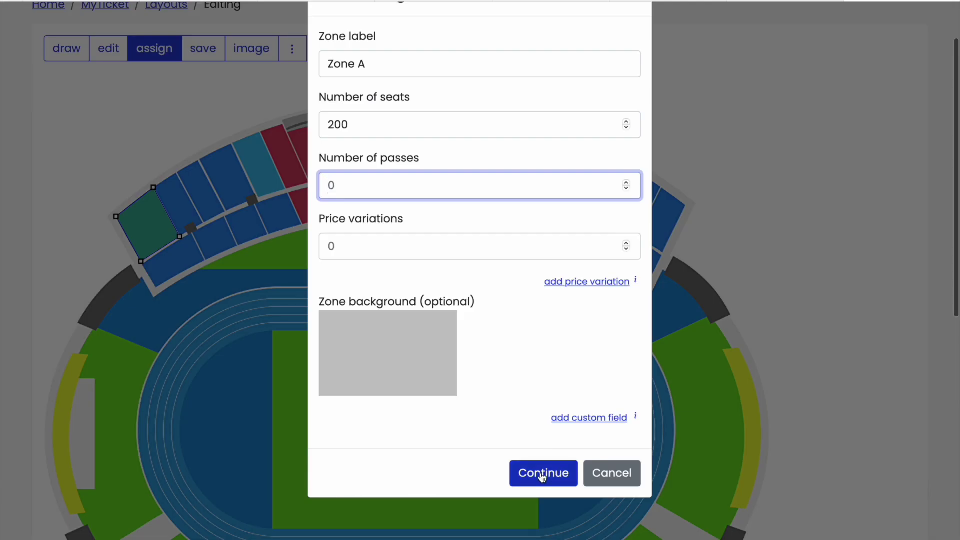
click(552, 474)
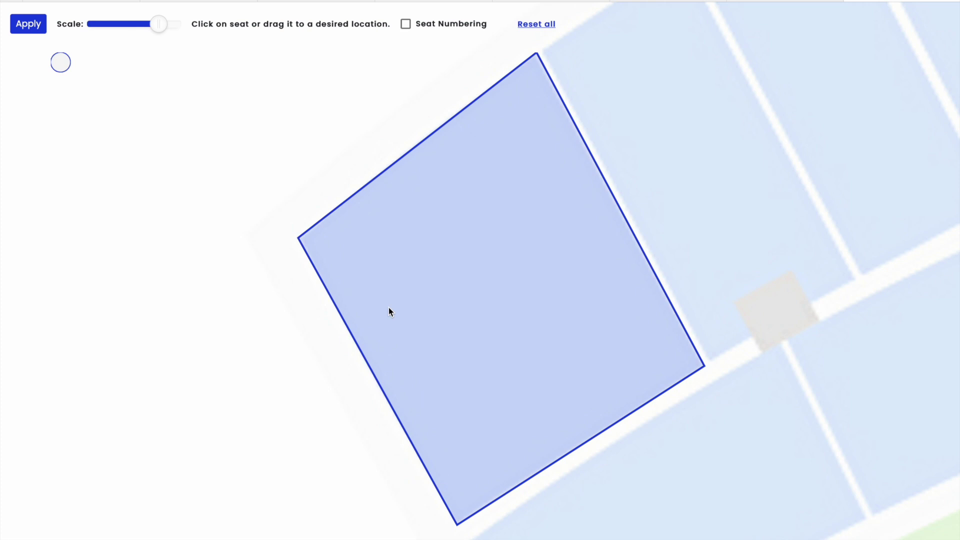
Step: Fill Zone A with twelve rows of 15 seats, running parallel to its upper edge from one side to the other
drag(63, 73, 318, 244)
drag(60, 62, 340, 208)
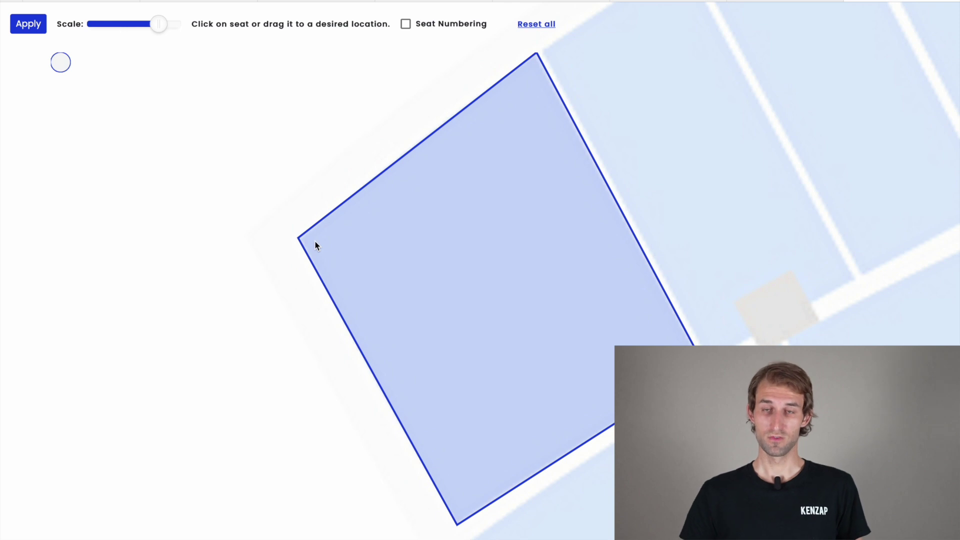
click(538, 77)
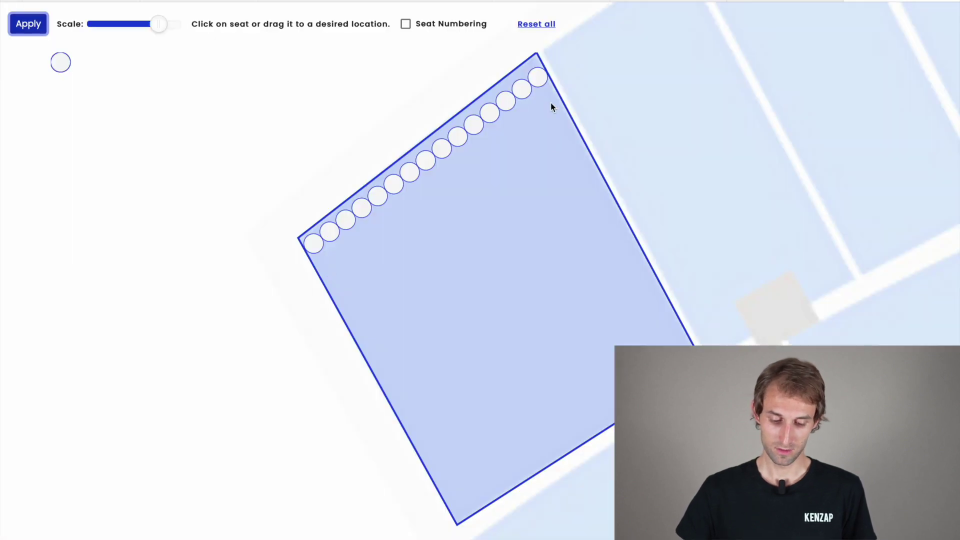
click(550, 100)
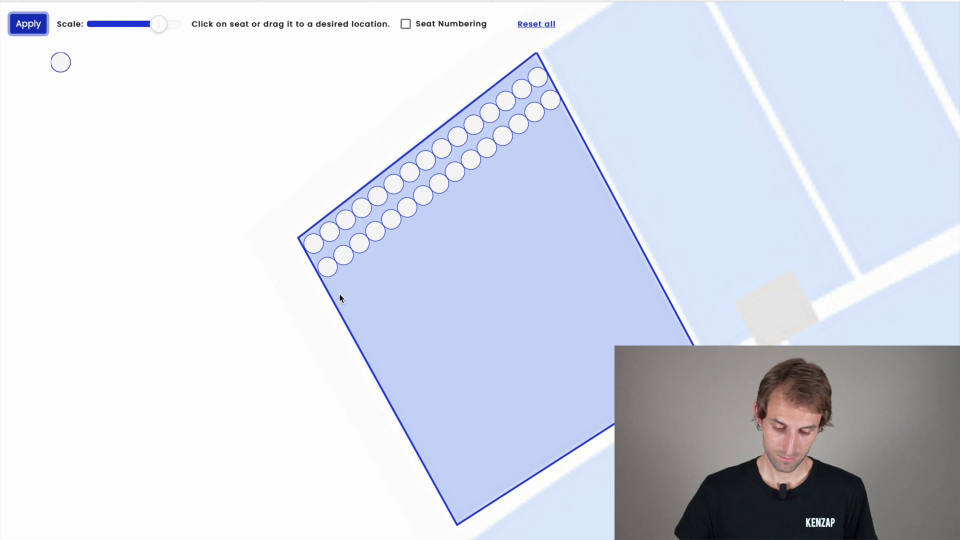
click(564, 128)
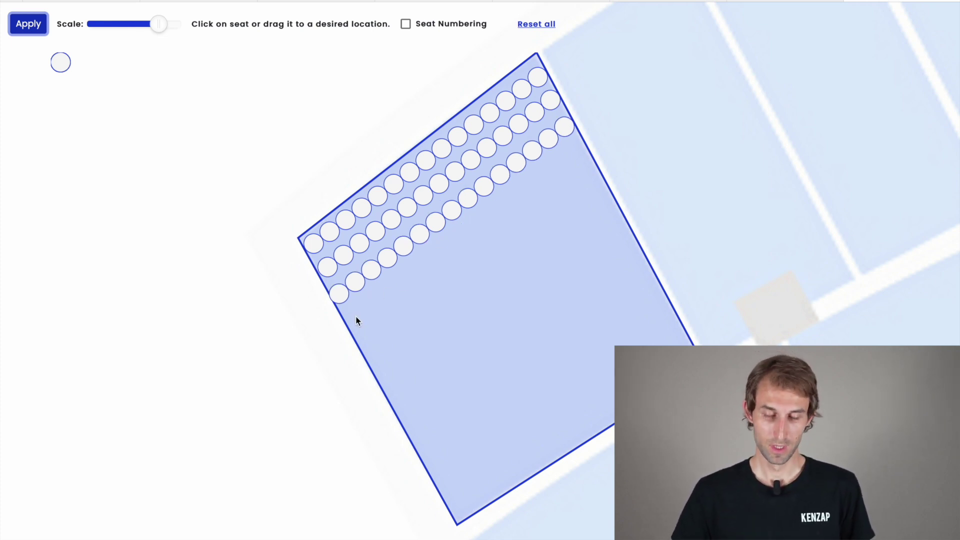
click(579, 154)
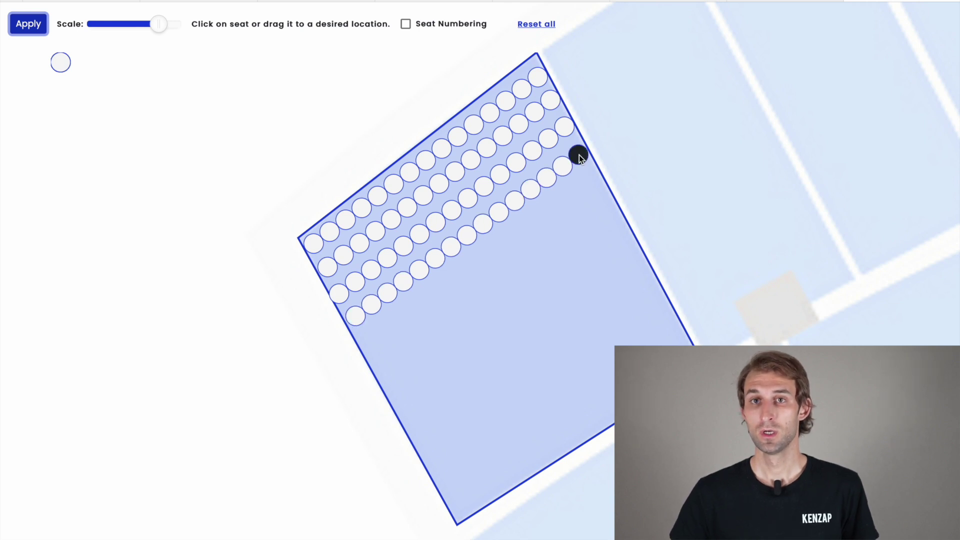
click(616, 190)
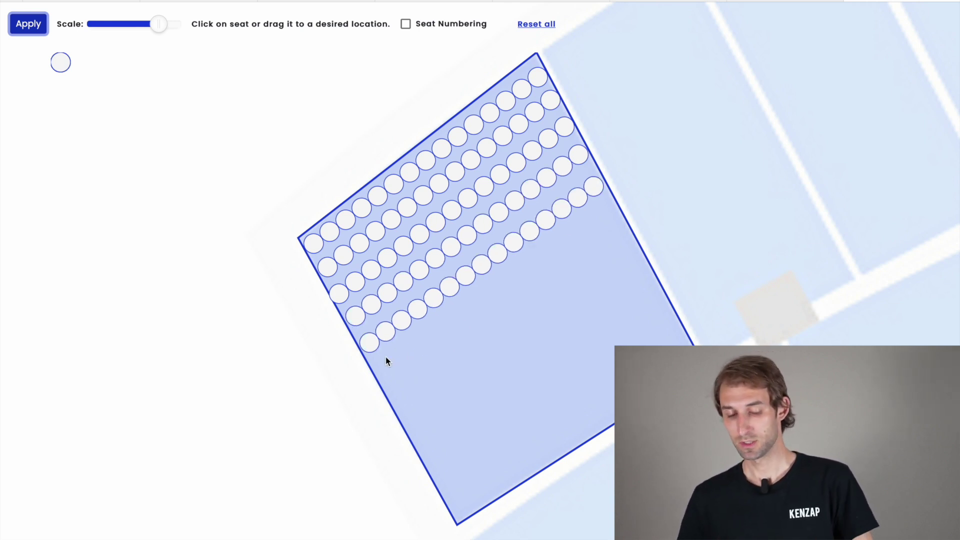
click(622, 208)
click(399, 395)
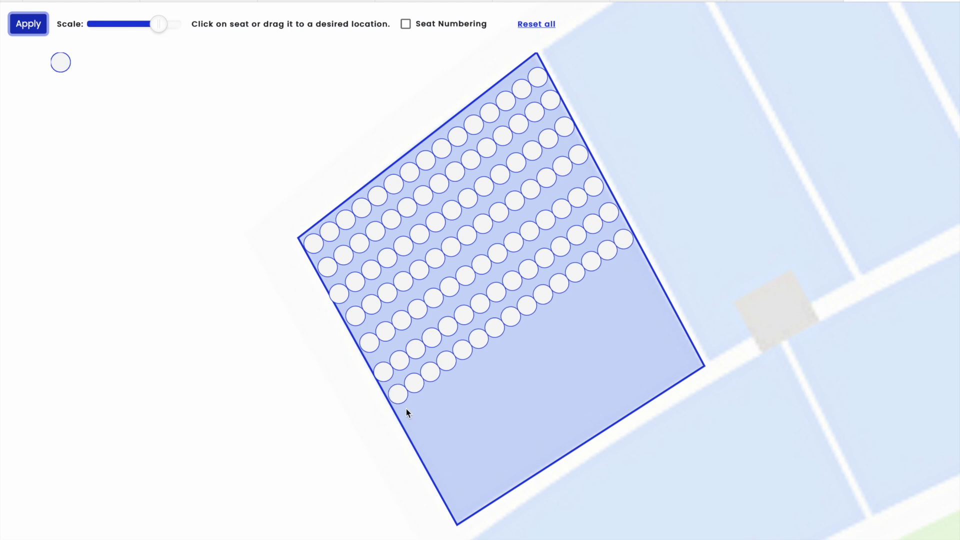
click(414, 420)
click(651, 293)
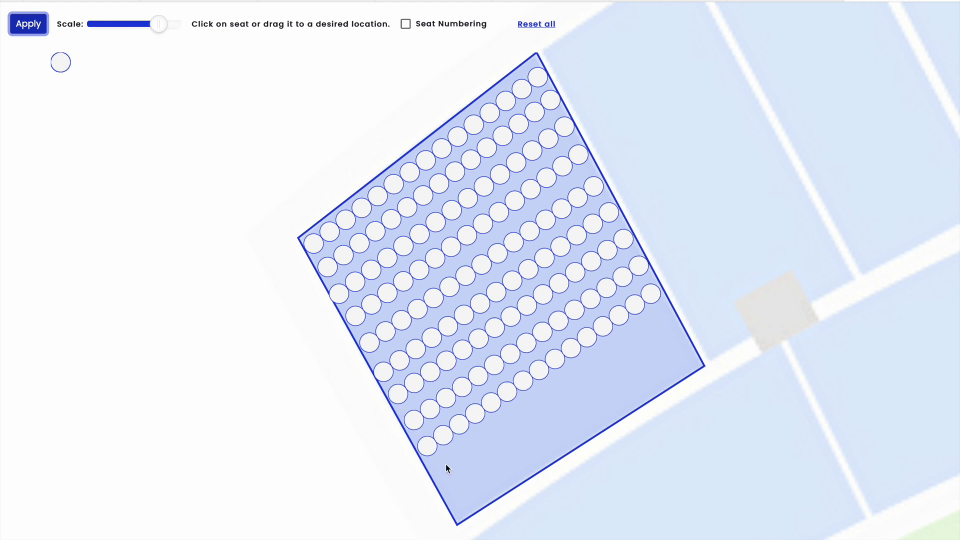
click(442, 468)
click(454, 494)
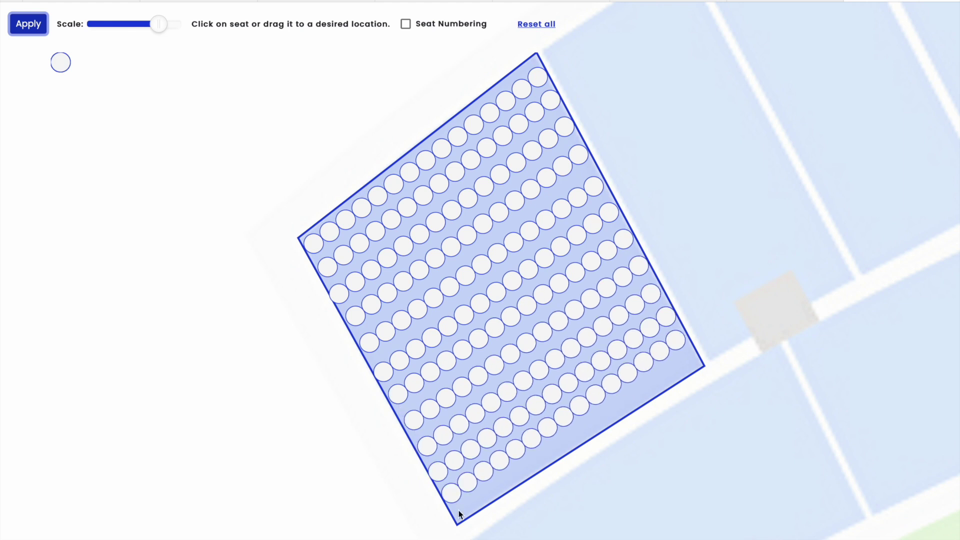
click(457, 512)
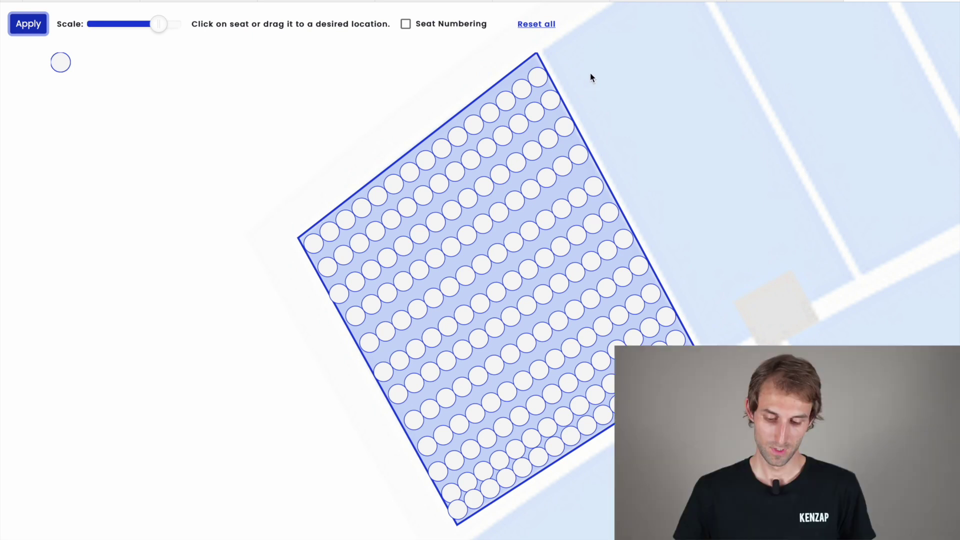
Step: Straighten the seat rows in Zone A by aligning the seats between each row's first and last seat
click(538, 78)
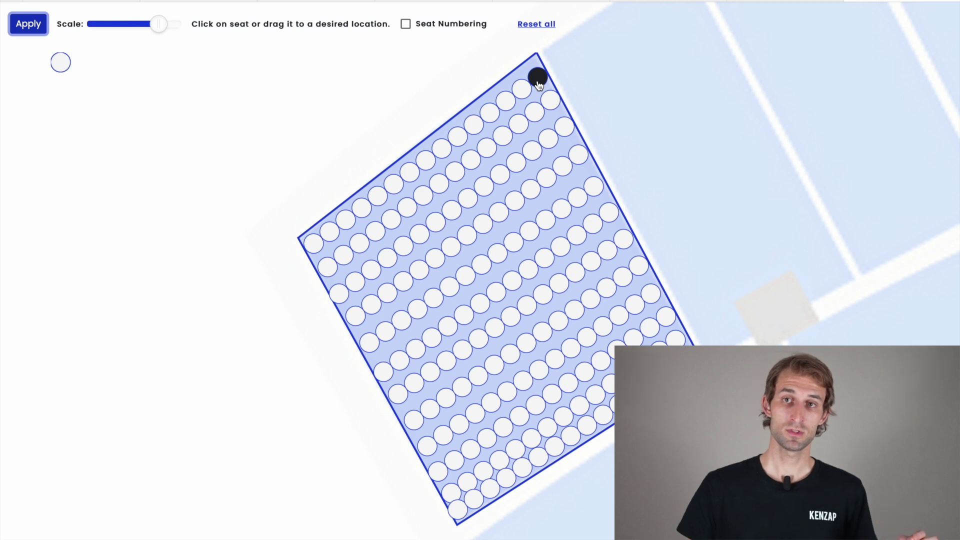
click(537, 79)
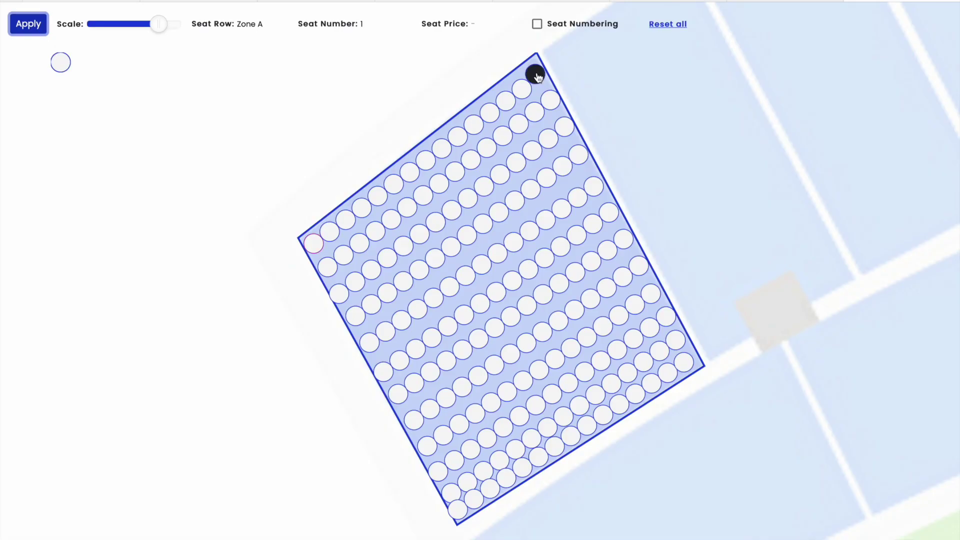
click(535, 75)
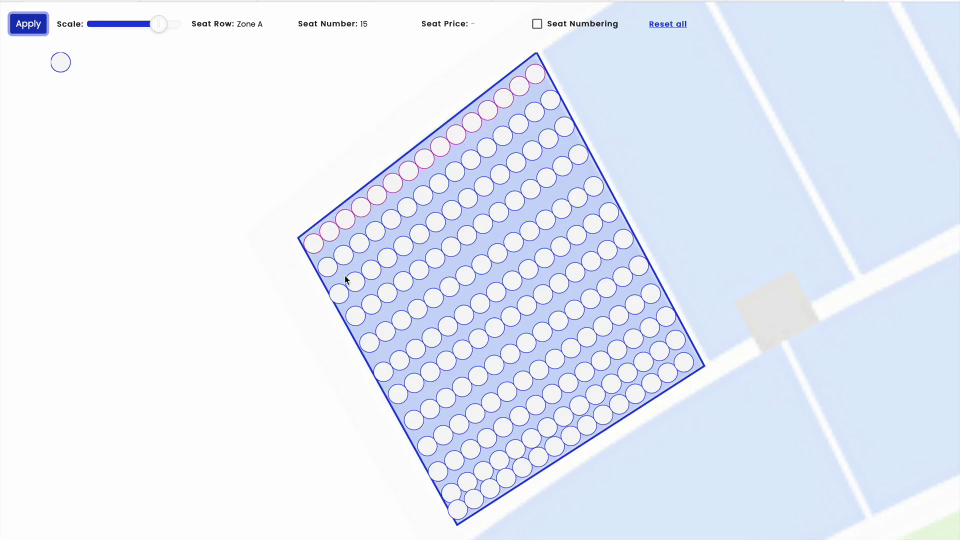
click(327, 267)
click(550, 101)
click(339, 293)
click(563, 127)
click(355, 316)
click(578, 155)
click(364, 340)
click(593, 186)
click(382, 368)
click(608, 212)
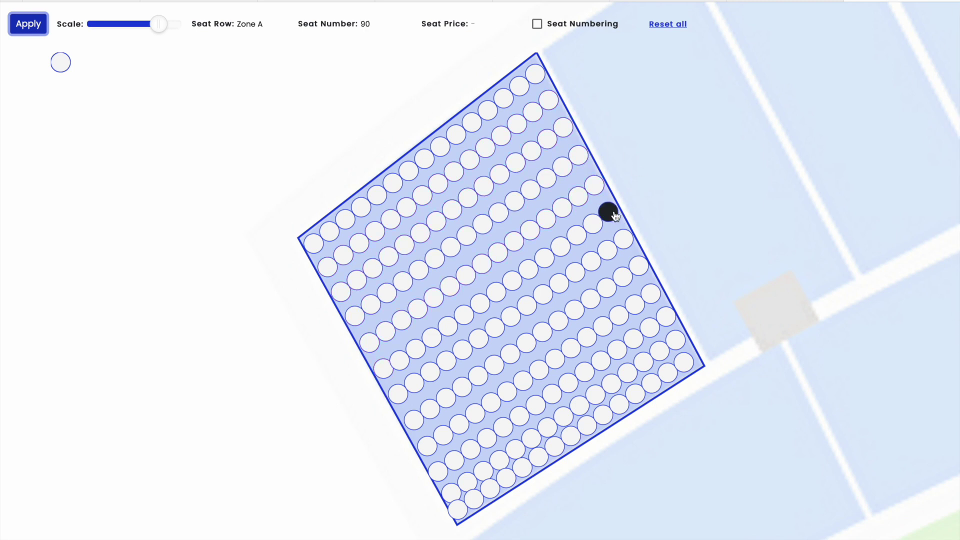
click(623, 239)
click(414, 420)
click(590, 298)
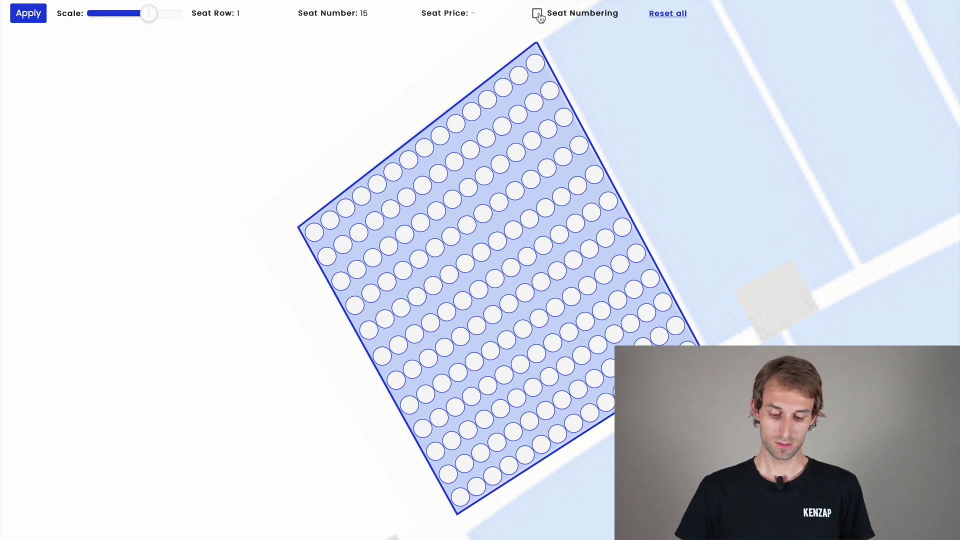
Step: Turn on seat numbering for the seats in Zone A
click(538, 14)
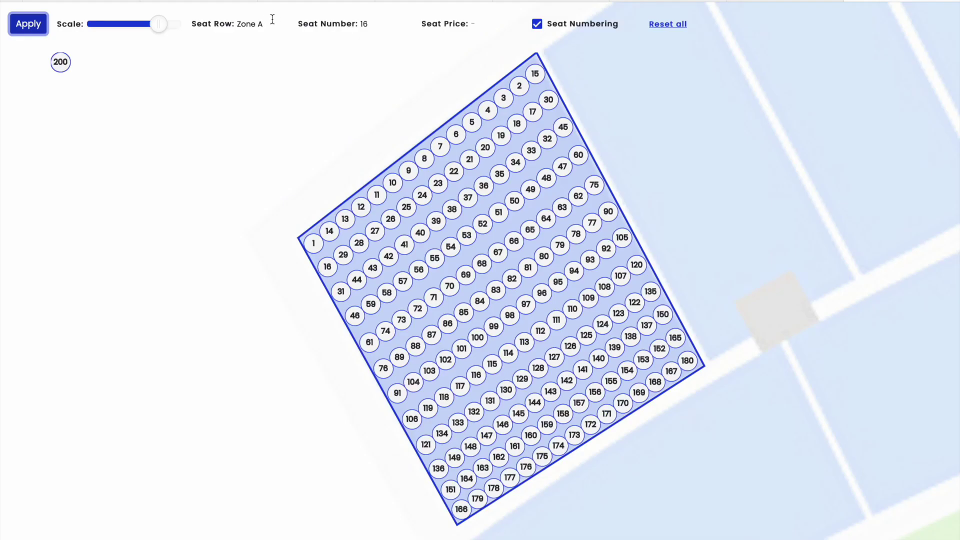
Step: Assign the first seats of the second, third and fourth rows to rows 2, 3 and 4, each with seat number 1
drag(272, 21, 200, 21)
text(200)
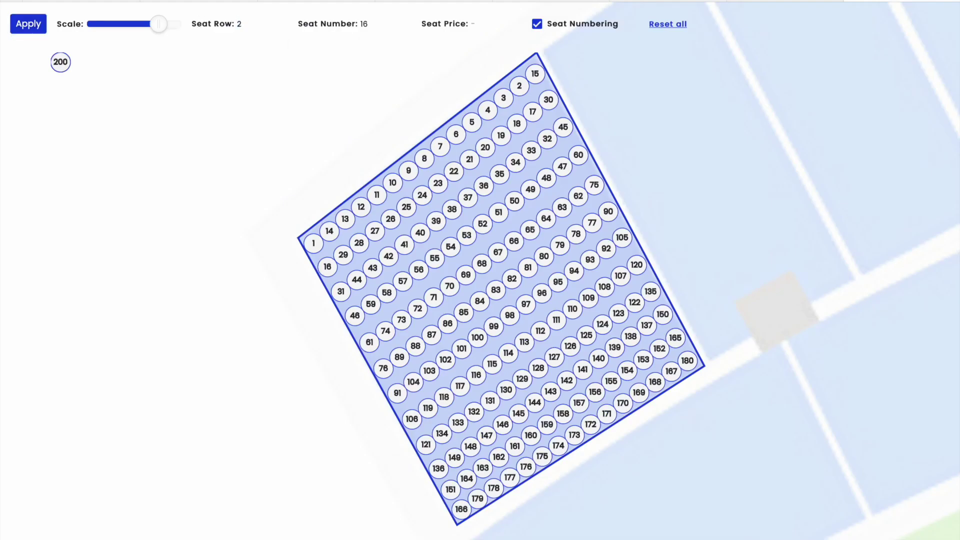
click(339, 290)
click(354, 315)
drag(264, 23, 179, 23)
text(4)
Step: Assign the first seats of the fifth and sixth rows to rows 5 and 6, each with seat number 1
click(371, 343)
key(Tab)
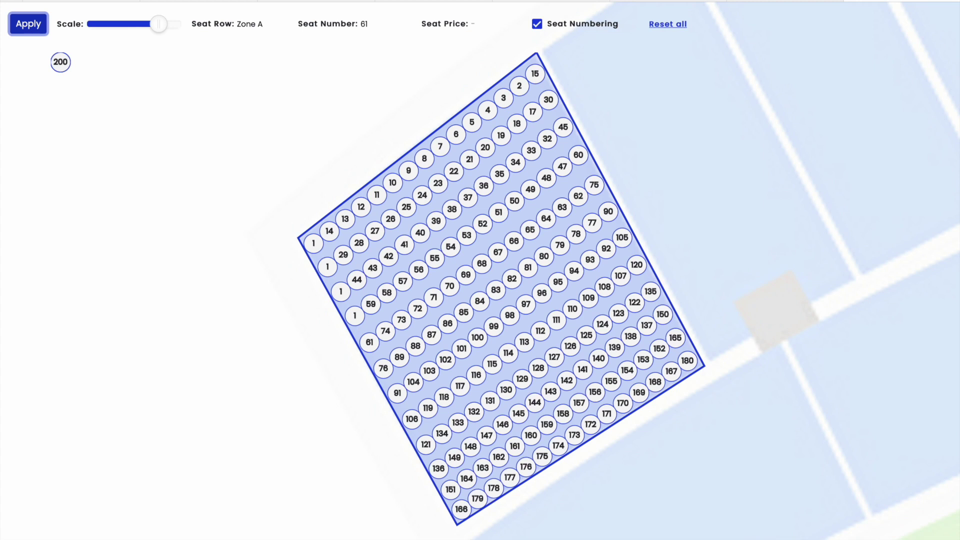
click(355, 316)
click(370, 342)
drag(238, 15, 379, 17)
text(5)
click(383, 369)
text(5)
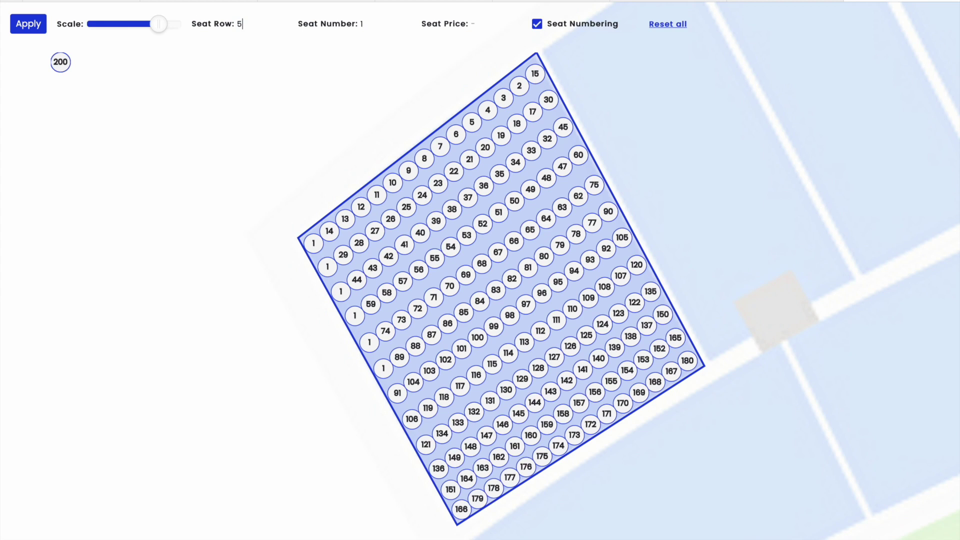
click(383, 368)
Step: Assign the first seats of the seventh, eighth and ninth rows to rows 7, 8 and 9, each with seat number 1
click(397, 393)
text(7)
drag(277, 24, 163, 25)
text(1)
click(412, 419)
text(8)
click(426, 444)
drag(265, 24, 237, 24)
text(9)
Step: Assign the first seats of the last three rows to rows 10, 11 and 12, each with seat number 1
click(438, 468)
text(1)
click(450, 489)
text(1)
click(461, 509)
text(12)
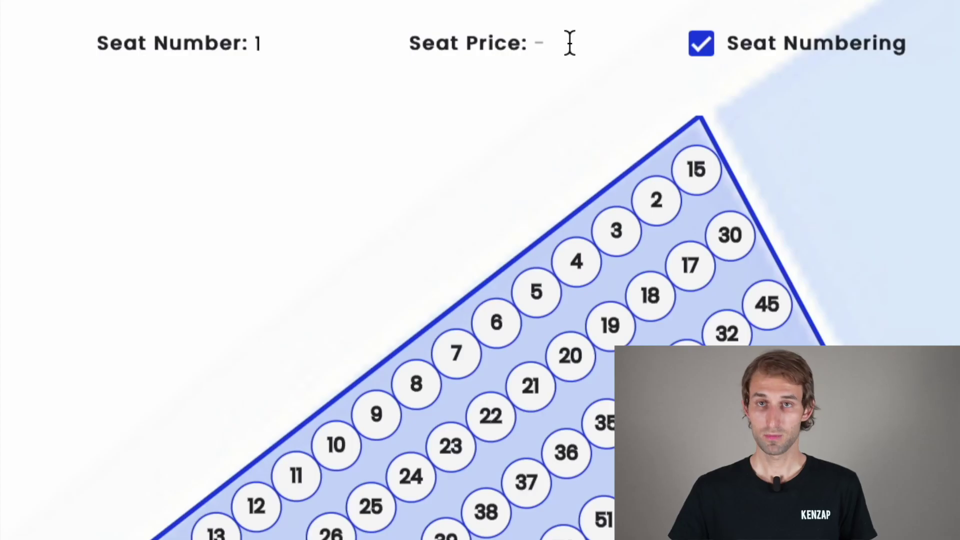
click(484, 24)
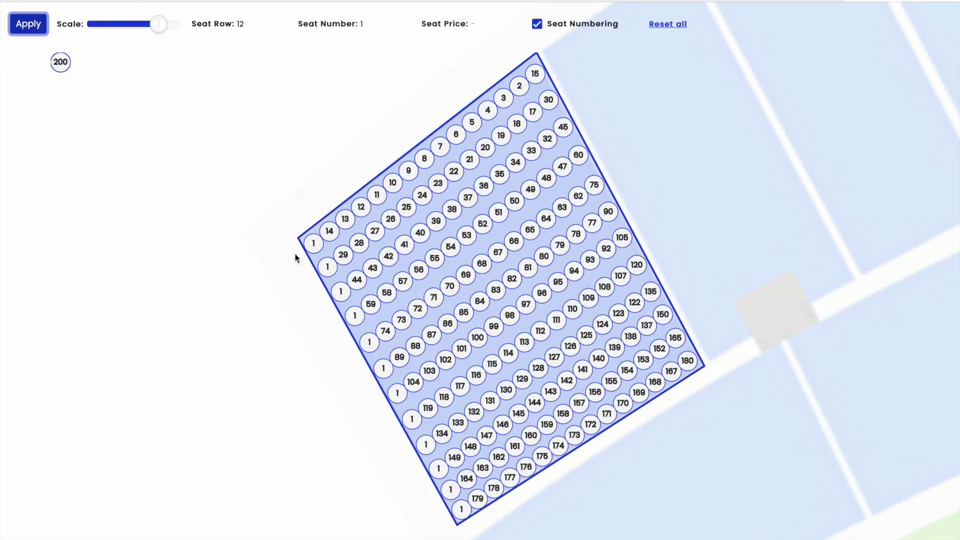
Step: Renumber the seats in each of the first five rows consecutively from 1 to 15
mouse_move(314, 244)
mouse_down()
mouse_move(487, 110)
mouse_move(563, 67)
mouse_up()
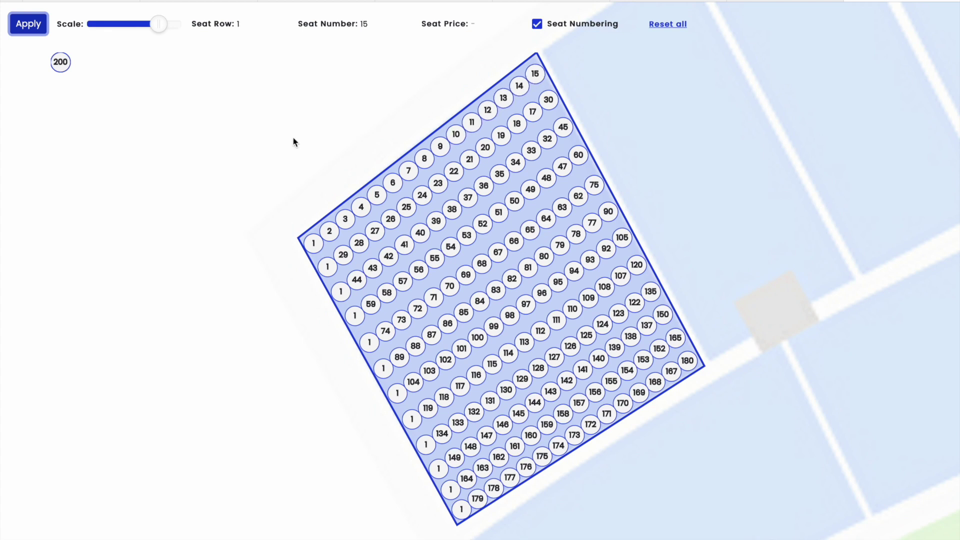
drag(328, 267, 566, 94)
mouse_move(348, 296)
mouse_down()
mouse_move(467, 197)
mouse_move(609, 104)
mouse_up()
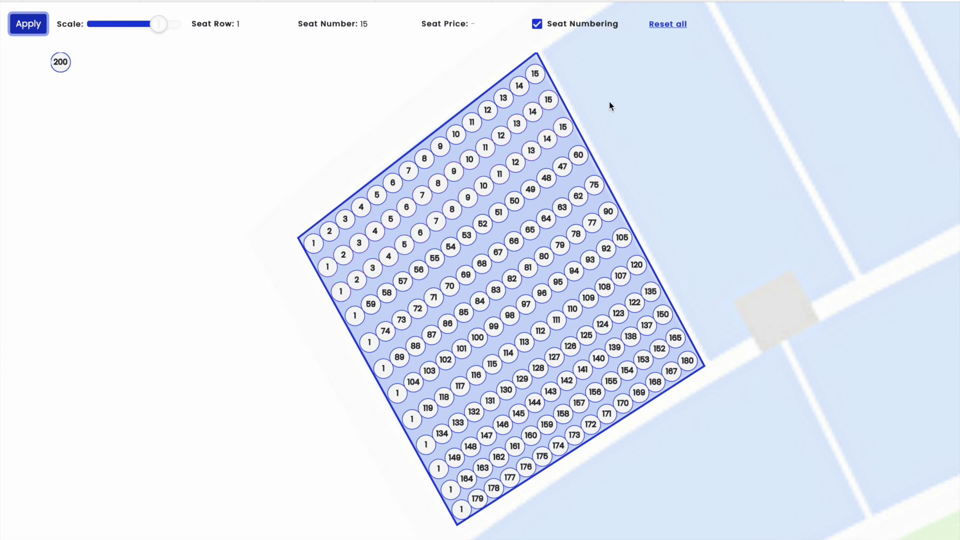
mouse_move(341, 327)
mouse_down()
mouse_move(561, 165)
mouse_move(625, 137)
mouse_up()
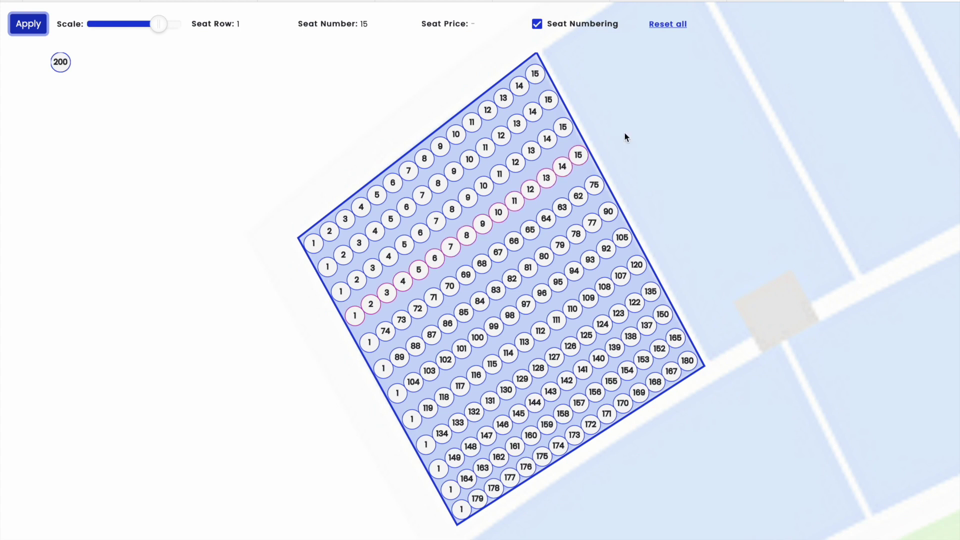
drag(358, 352, 636, 165)
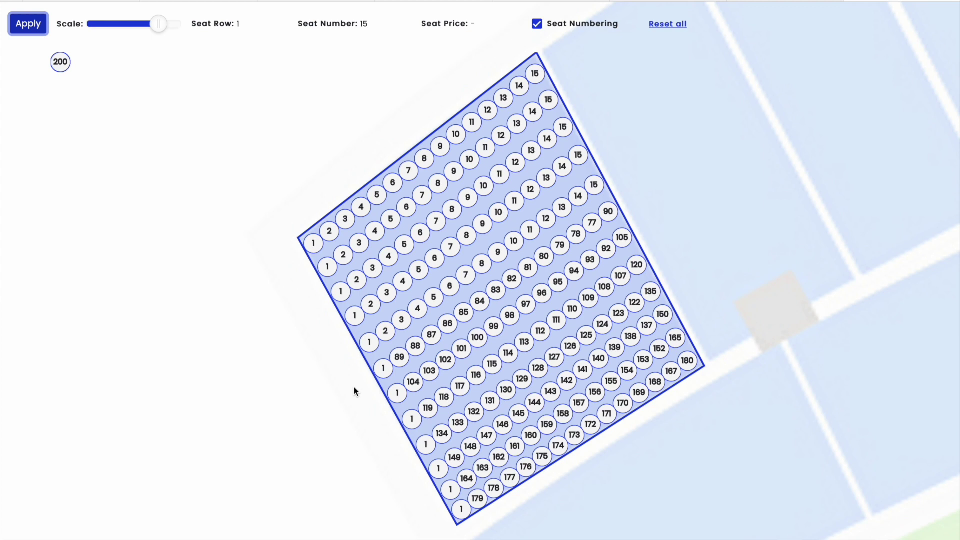
Step: Renumber the seats in each of rows six to twelve from 1 to 15 and apply the seat mapping
drag(383, 368, 603, 224)
drag(397, 392, 622, 237)
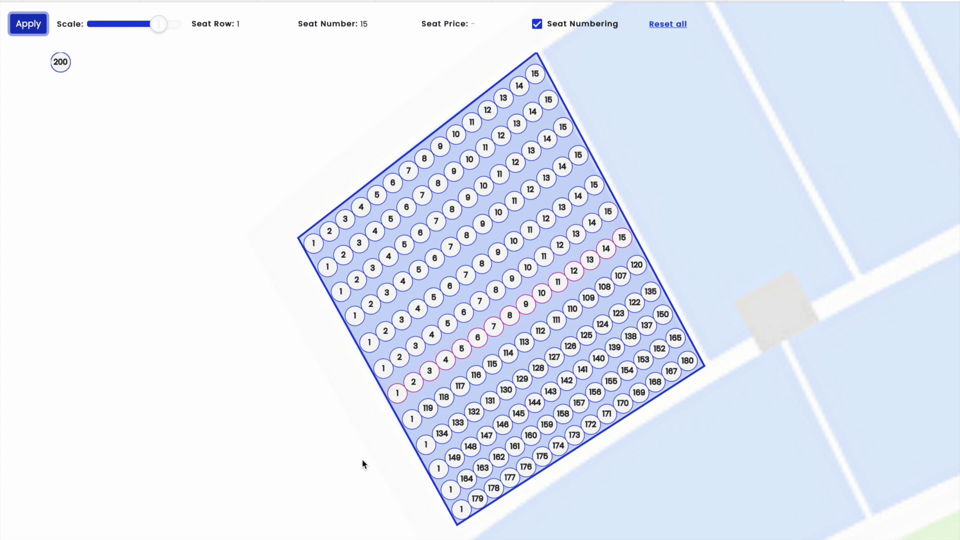
drag(412, 418, 637, 264)
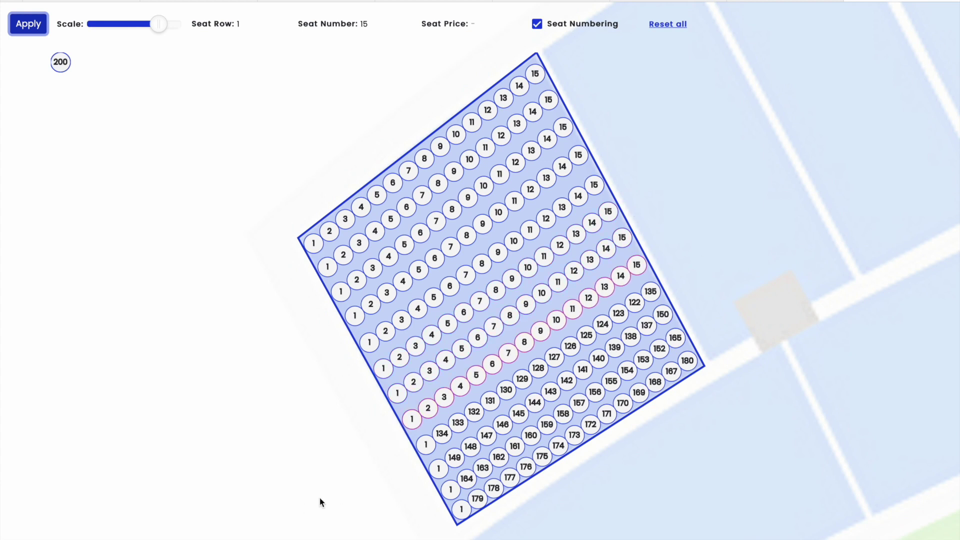
drag(425, 443, 650, 291)
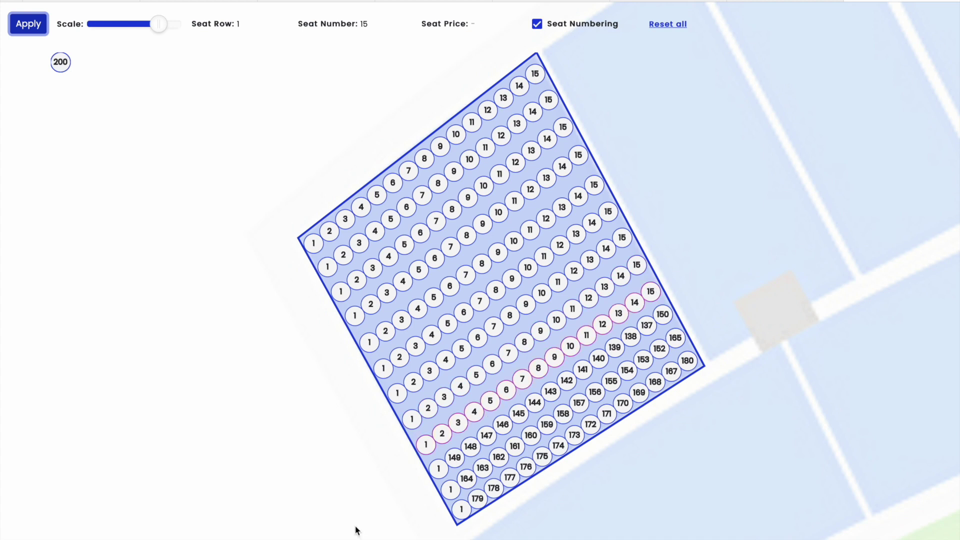
drag(438, 468, 662, 314)
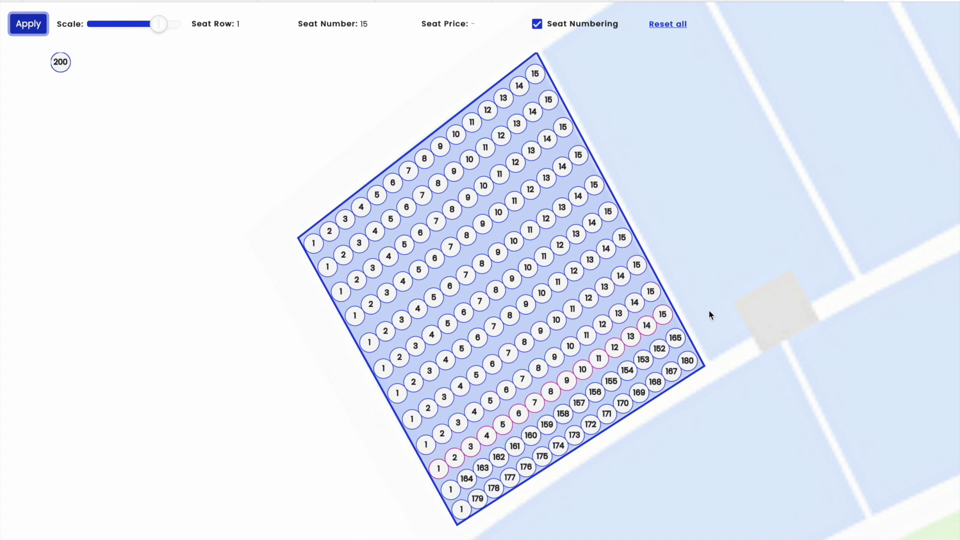
drag(451, 490, 674, 337)
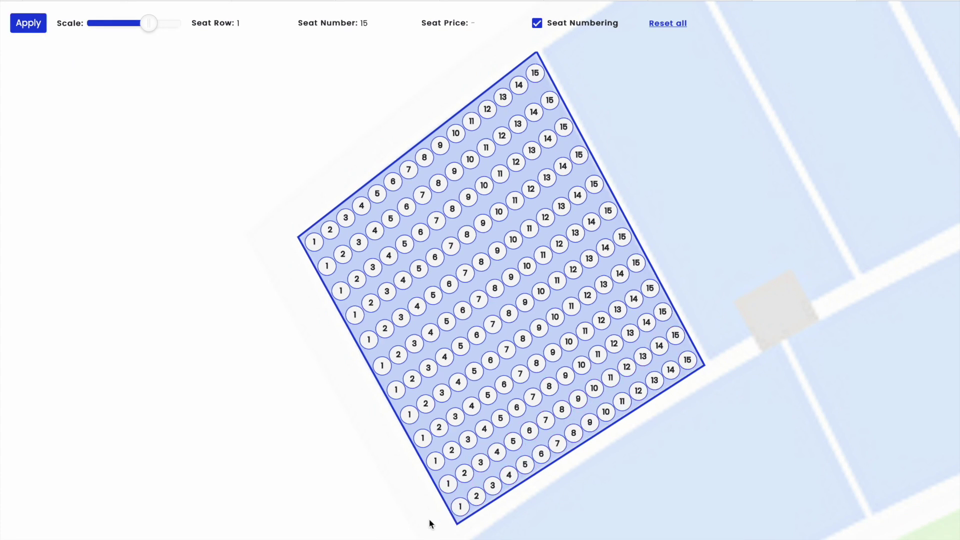
mouse_move(460, 506)
mouse_down()
mouse_move(668, 368)
mouse_move(722, 357)
mouse_up()
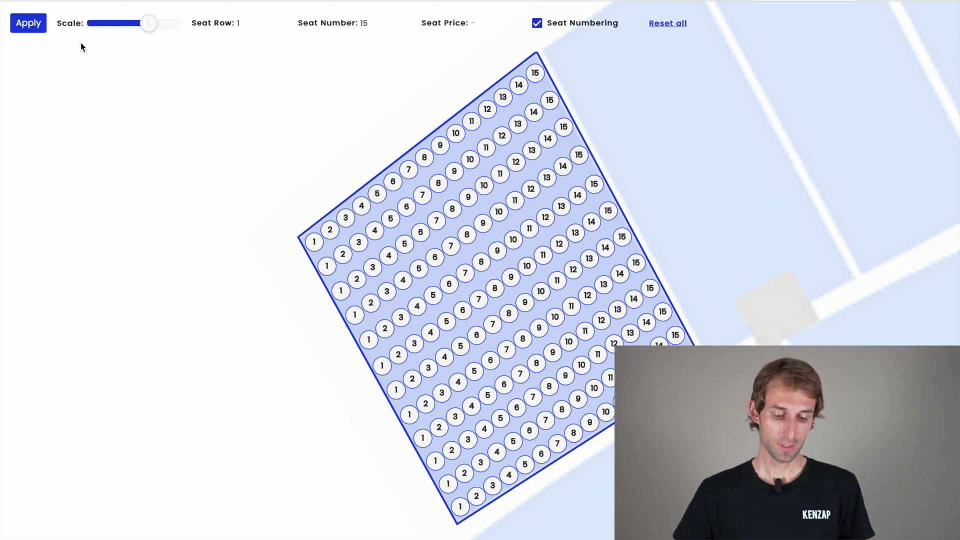
click(29, 29)
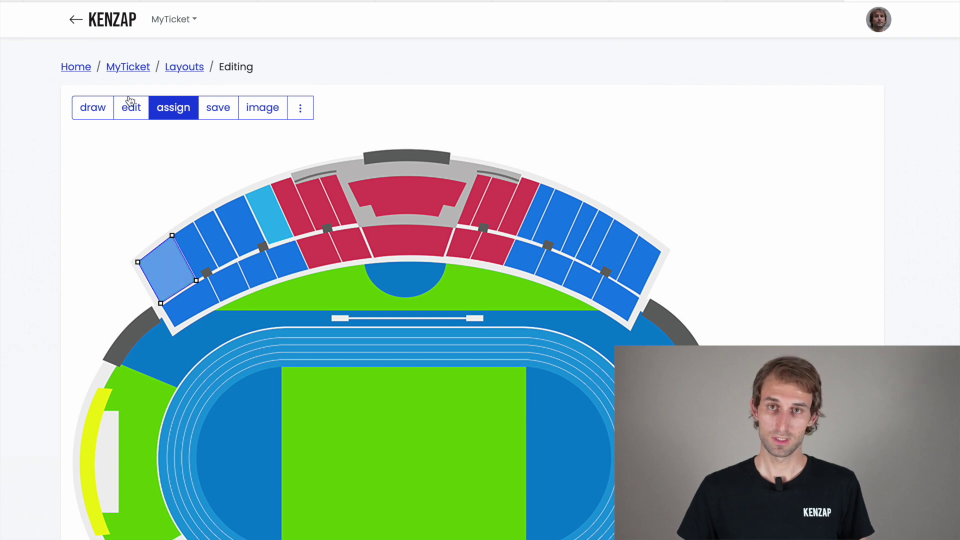
Step: Duplicate the Zone A polygon in edit mode and move the copy over the light blue sector of the upper stand
click(134, 112)
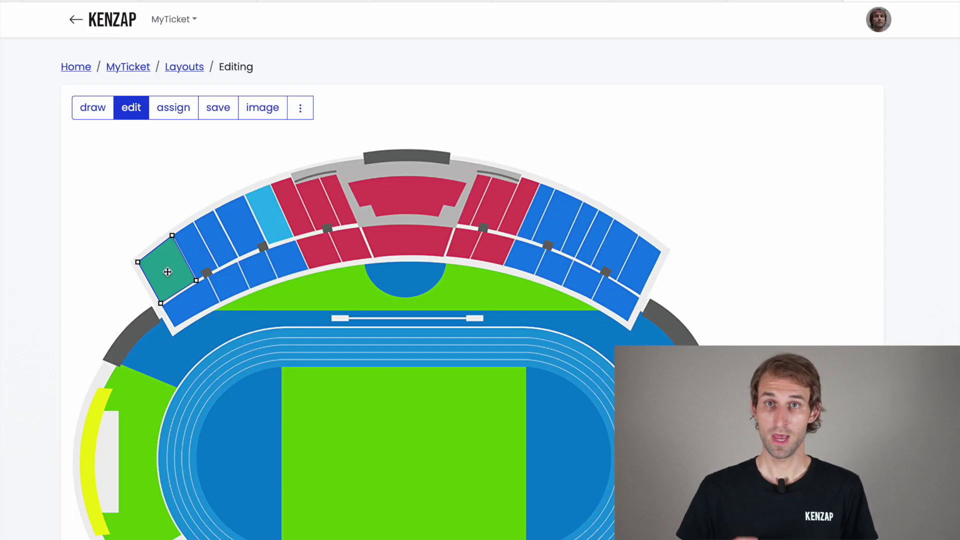
key(super+v)
drag(167, 272, 252, 221)
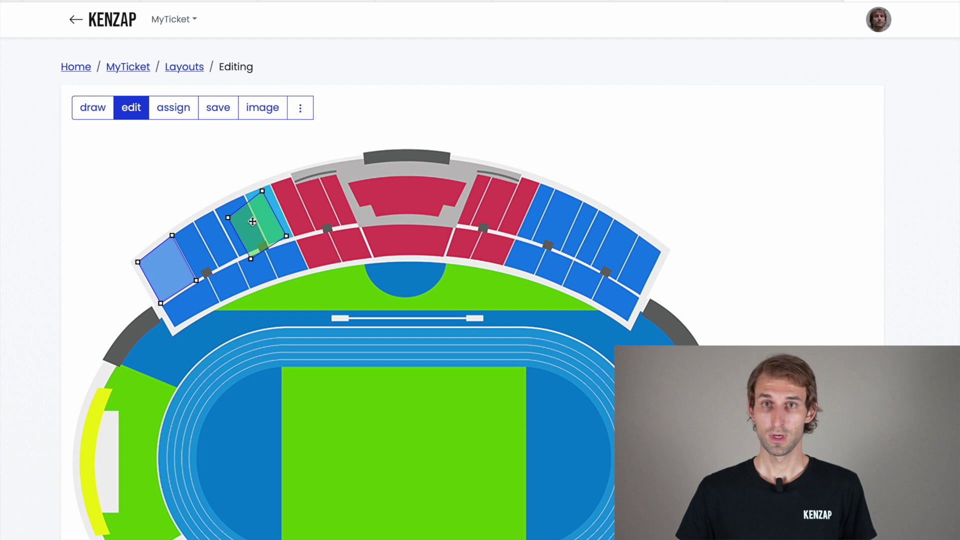
drag(252, 221, 252, 215)
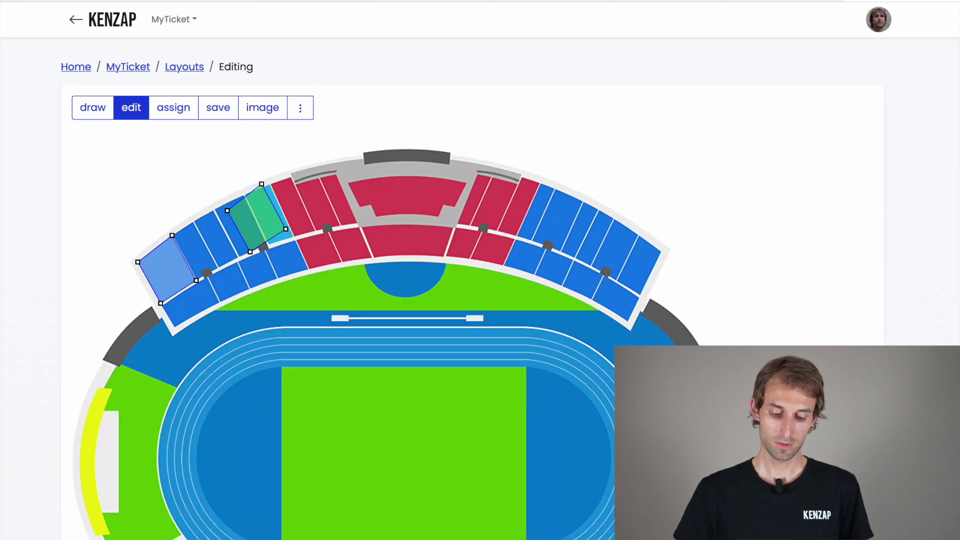
Step: Rotate the copied zone clockwise toward the angle of the sectors beneath it
key(super+j)
key(super+j)
key(super+j)
key(super+j)
key(super+j)
key(super+j)
key(super+j)
key(super+j)
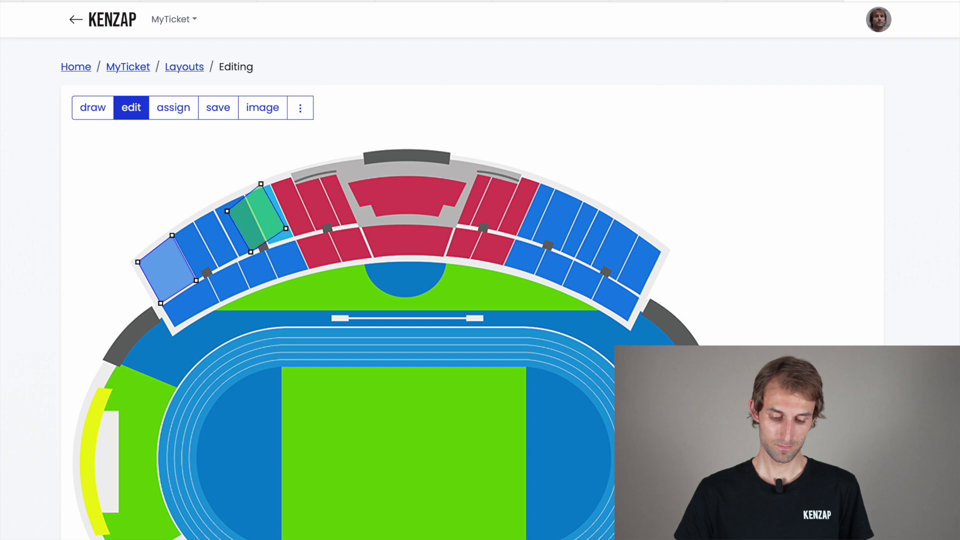
key(super+j)
key(super+j)
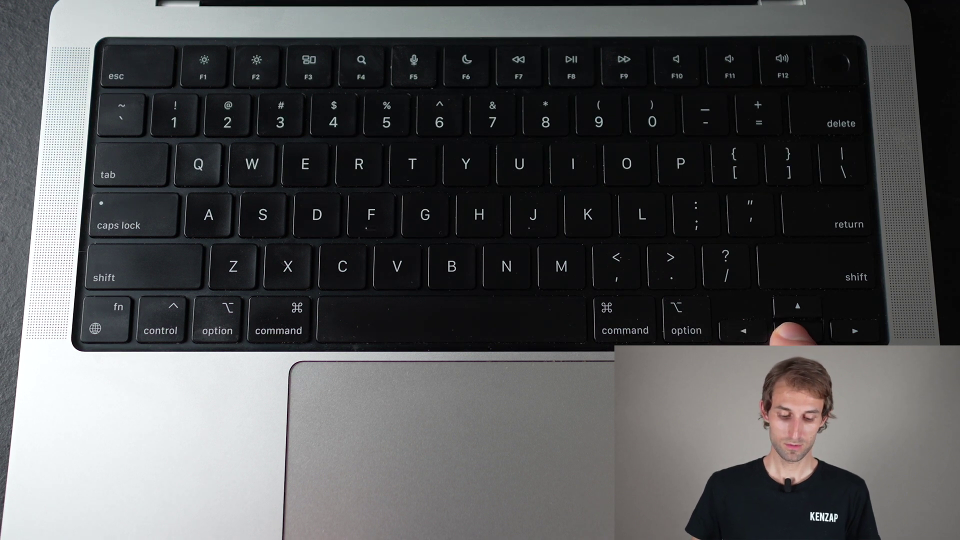
Step: Nudge the copied zone onto the dark blue sector next to the light blue one, and delete the copy
key(Down)
key(Down)
key(Down)
key(Down)
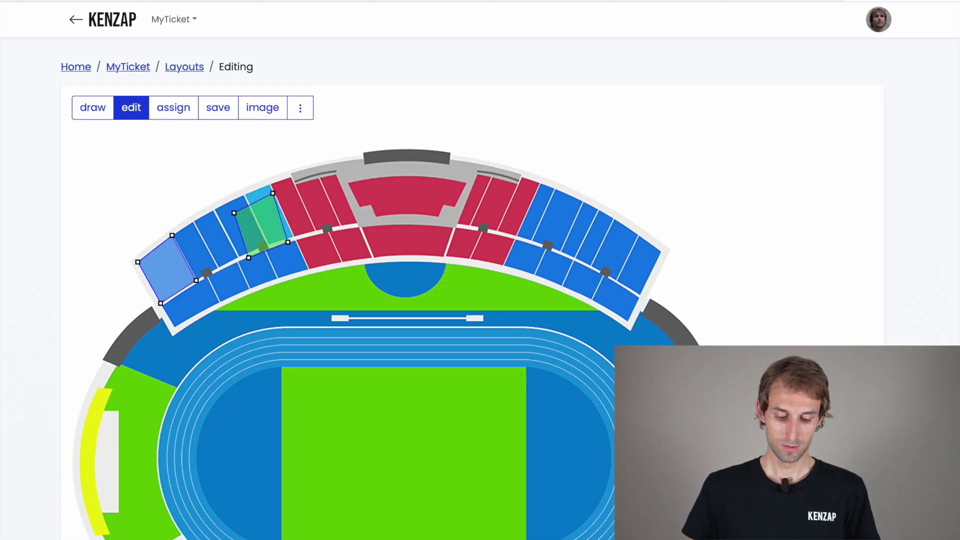
key(Left)
key(Left)
key(Left)
key(Up)
key(Up)
key(Right)
key(Left)
key(Left)
key(Left)
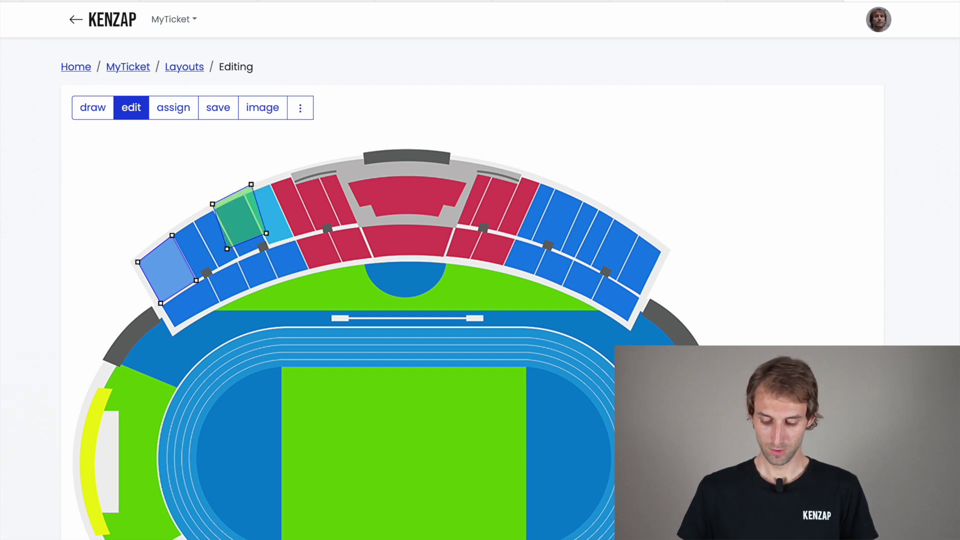
key(Delete)
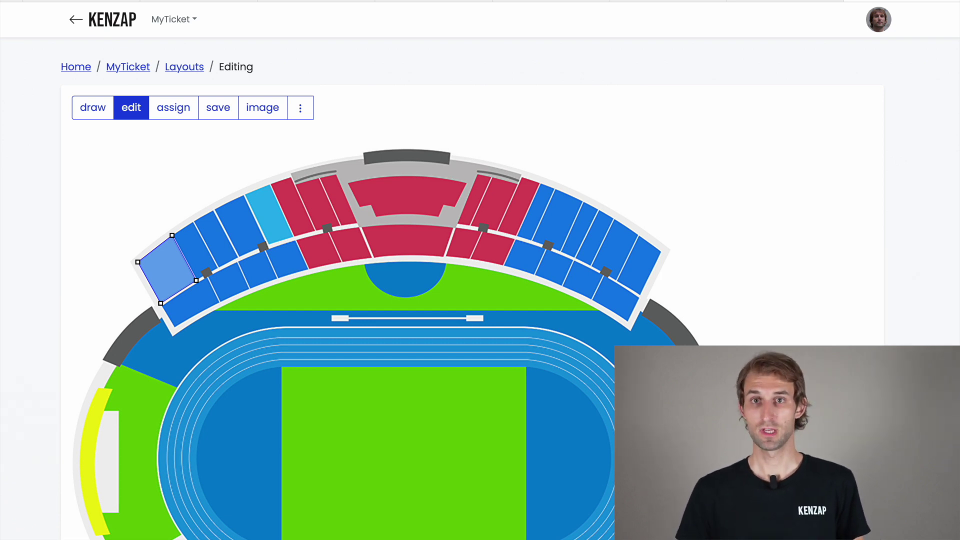
Step: Save the stadium layout
click(218, 108)
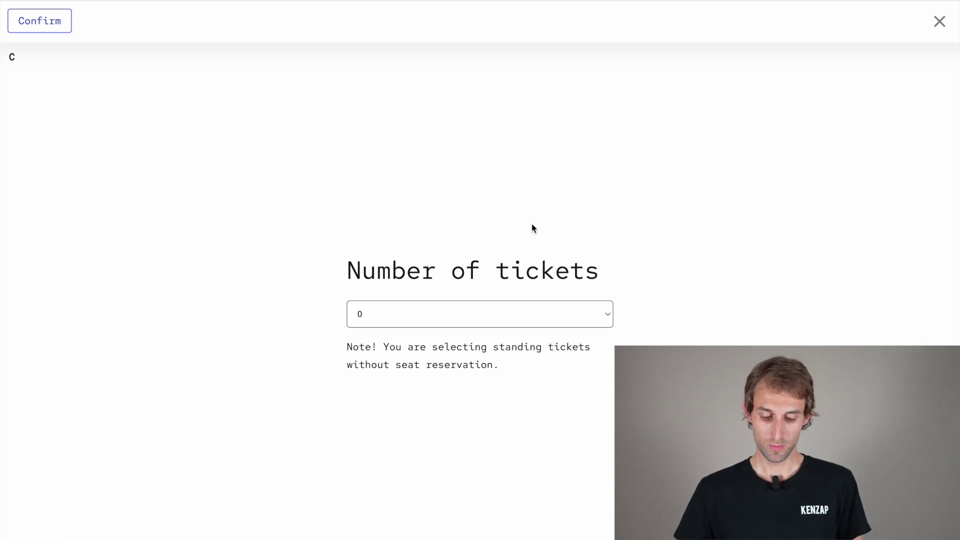
Step: Choose 3 standing tickets for zone C in the booking preview, confirm them and review the stadium map
click(462, 309)
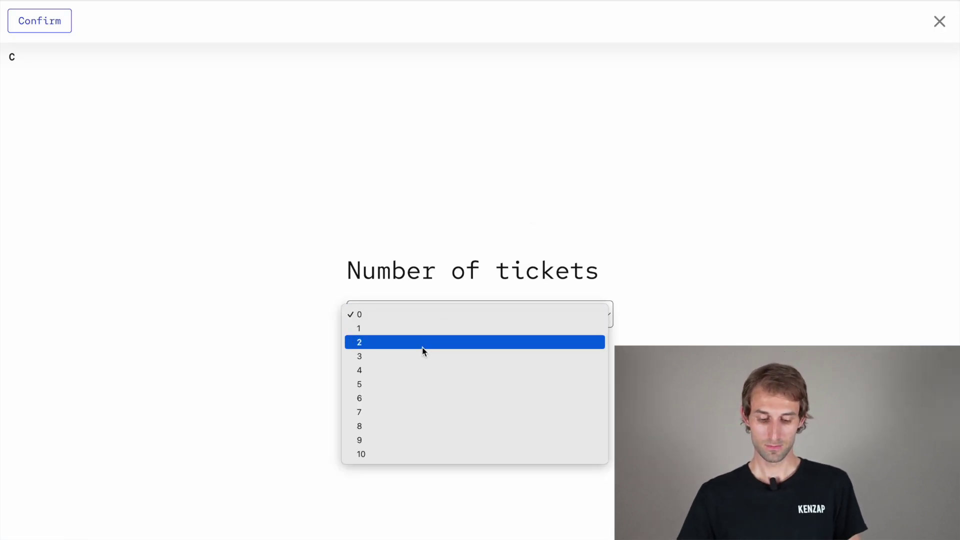
click(408, 356)
click(48, 24)
scroll(118, 274, down, 9)
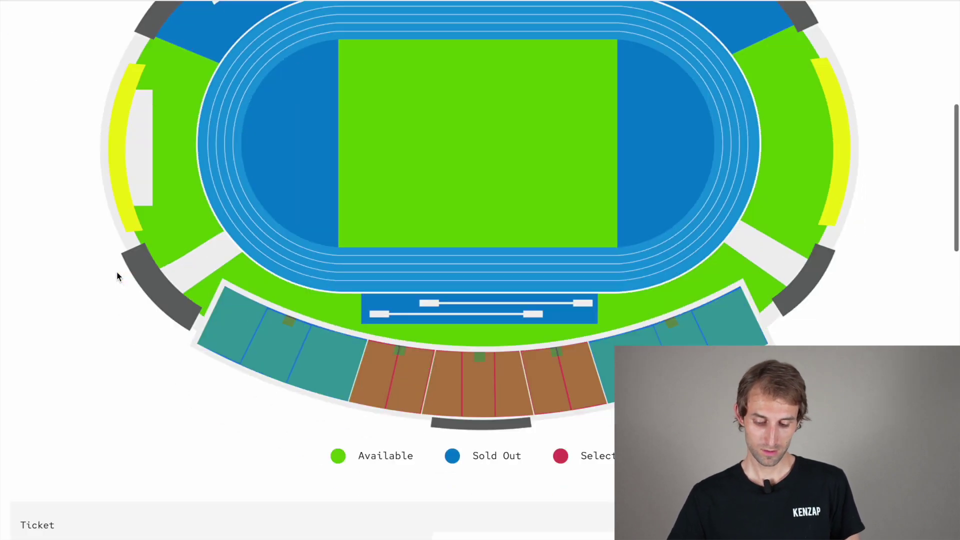
scroll(118, 275, up, 10)
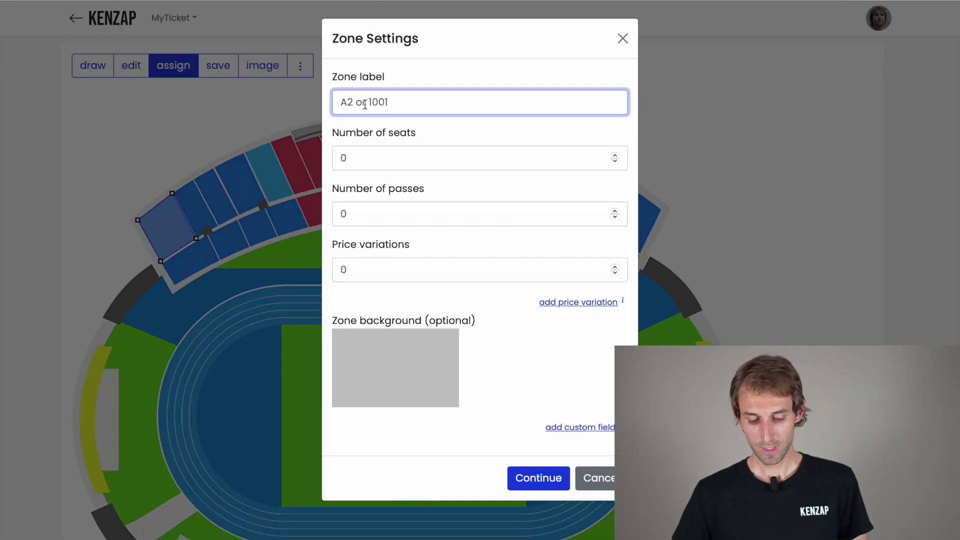
Step: Label the middle red zone "Fanzone", give it 1000 passes without any seats, and continue to the seat mapping
key(ctrl+a)
text(Fanzone)
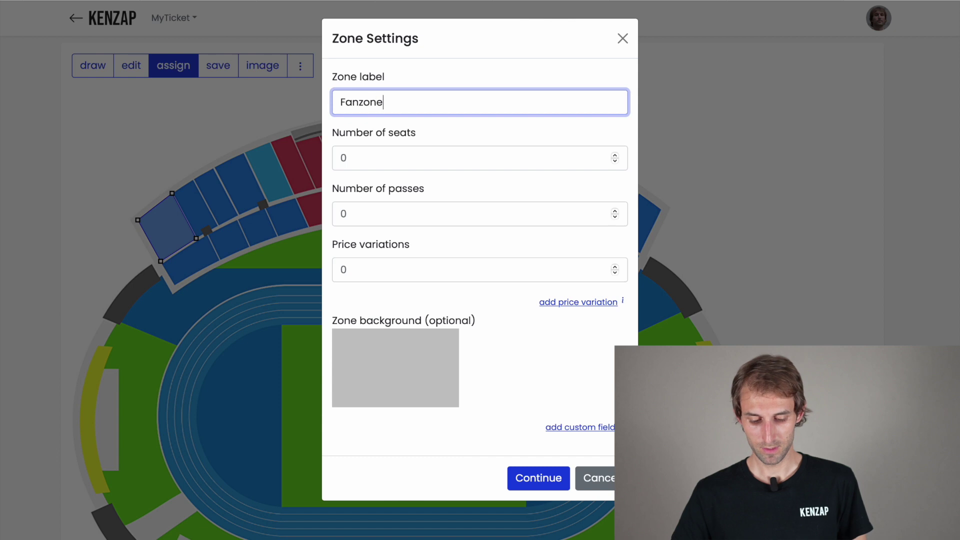
click(362, 162)
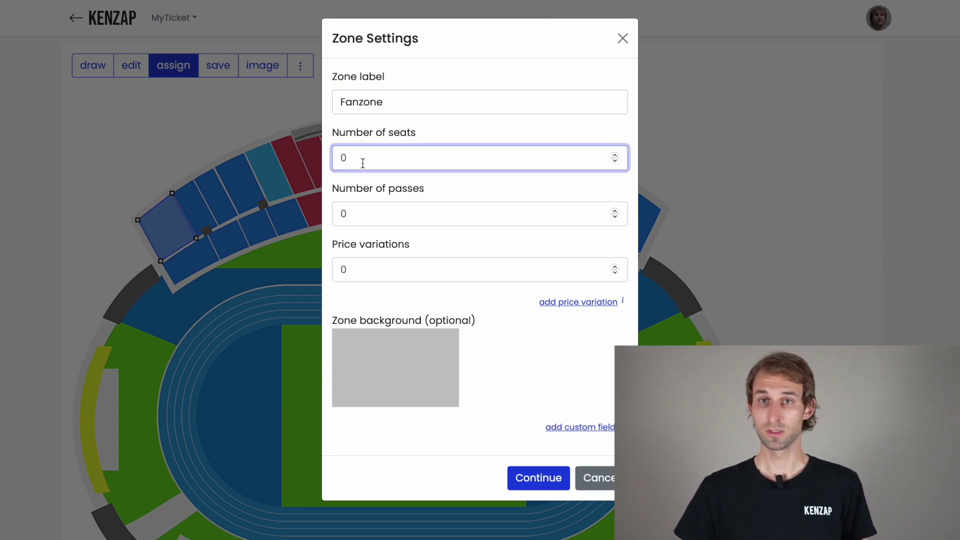
click(360, 213)
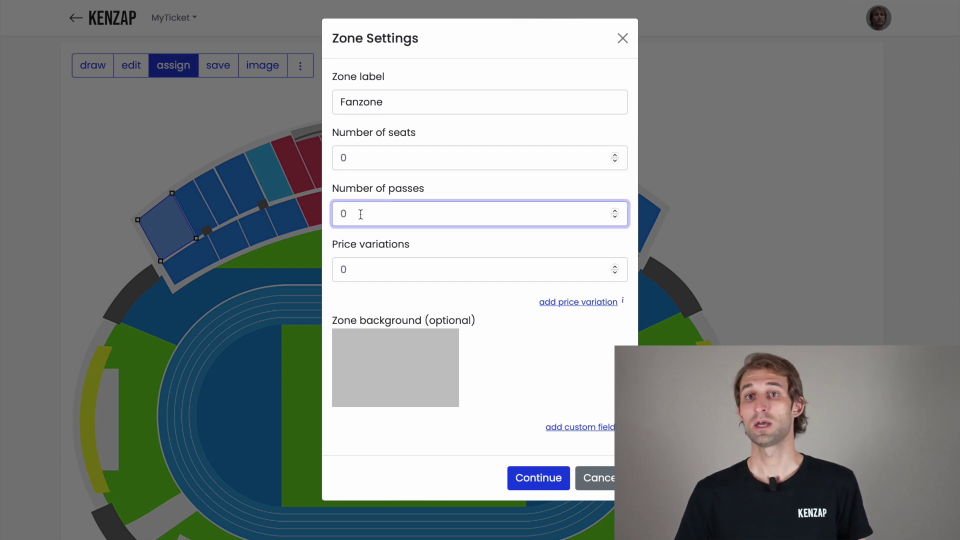
text(1000)
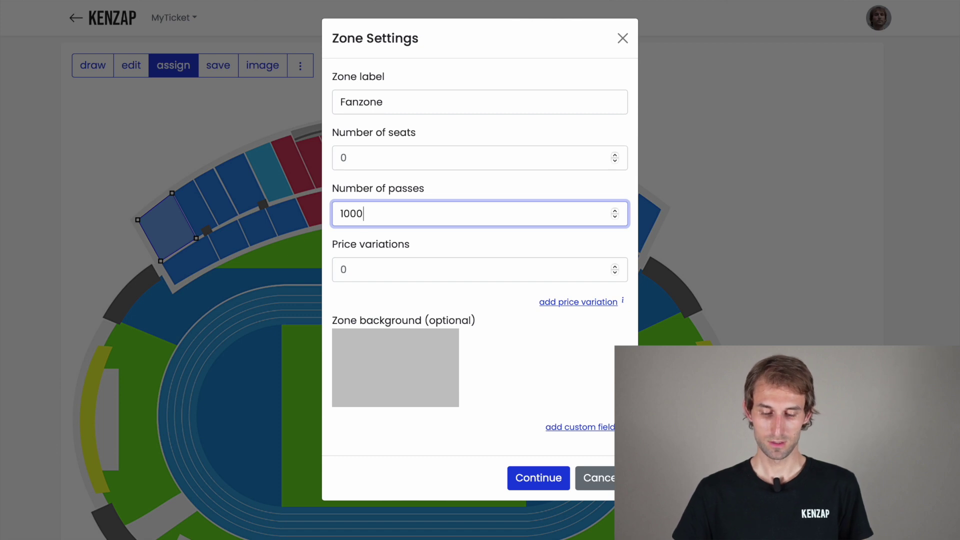
click(542, 477)
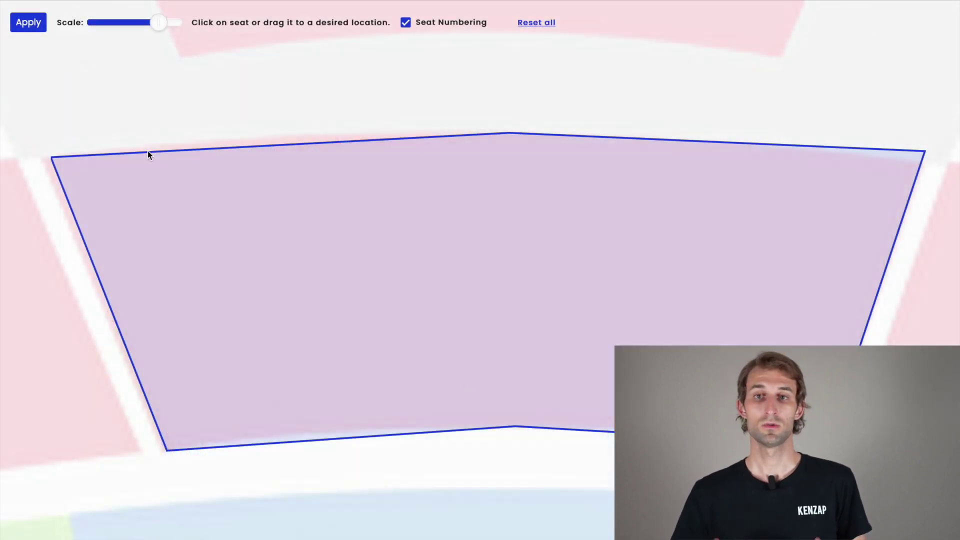
Step: Apply the Fanzone mapping without placing seats and save the layout
click(28, 24)
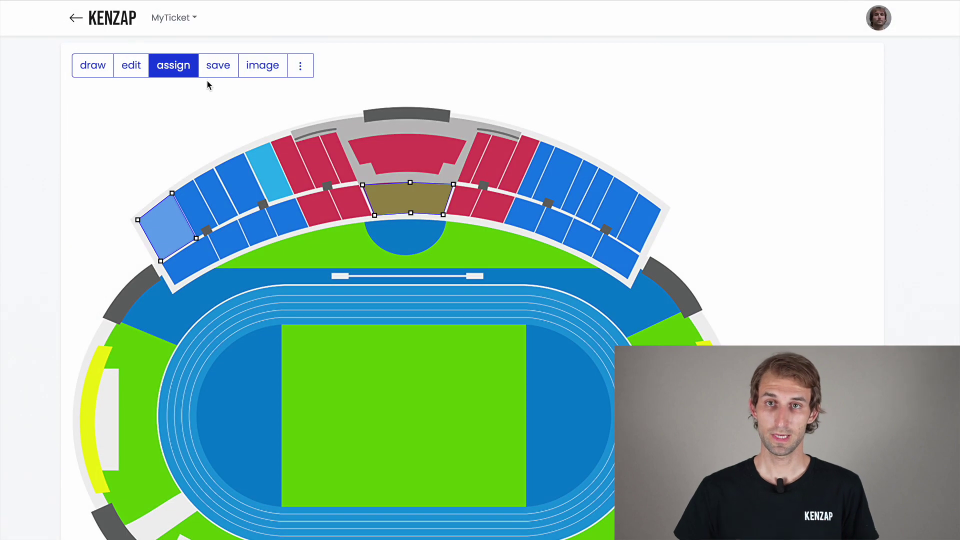
click(215, 69)
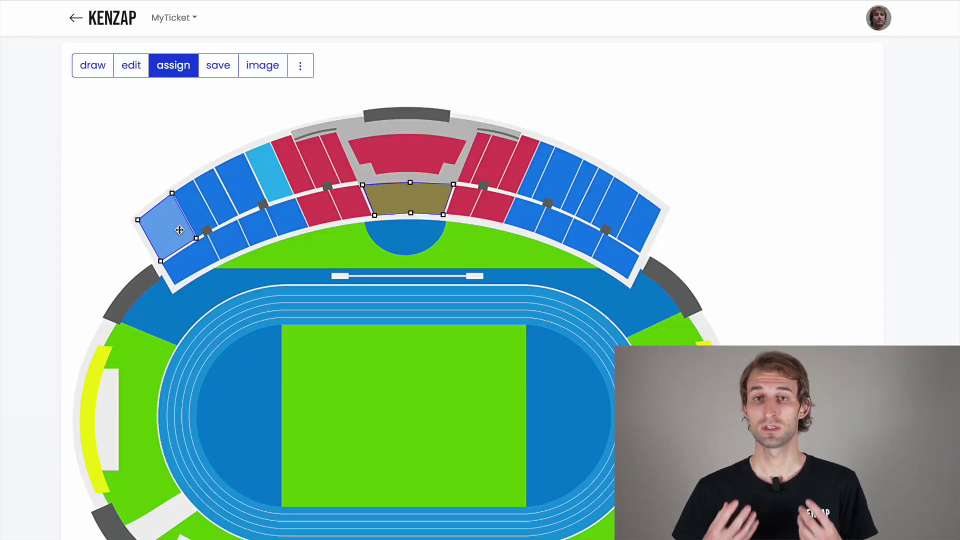
Step: Open the ticket quantity choices for the standing zone in the booking preview
click(179, 230)
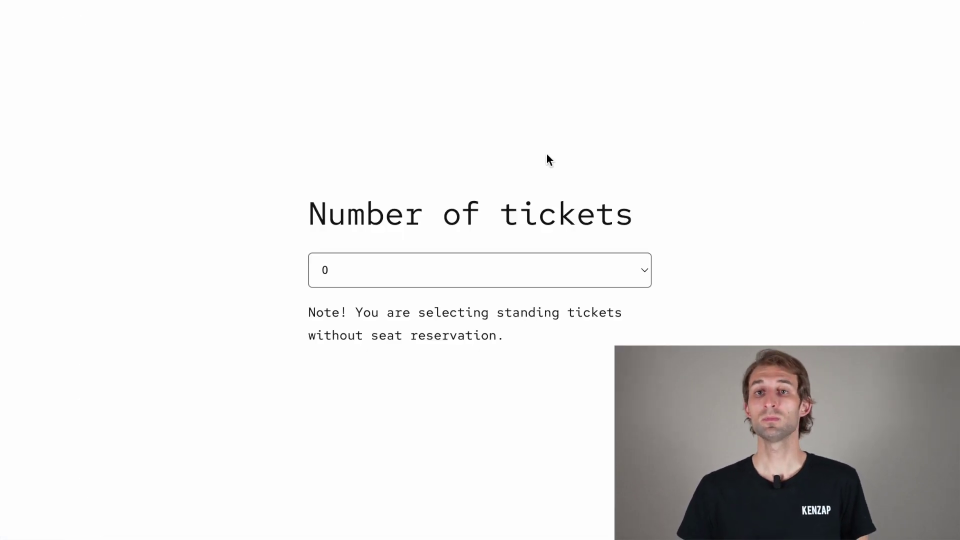
click(445, 271)
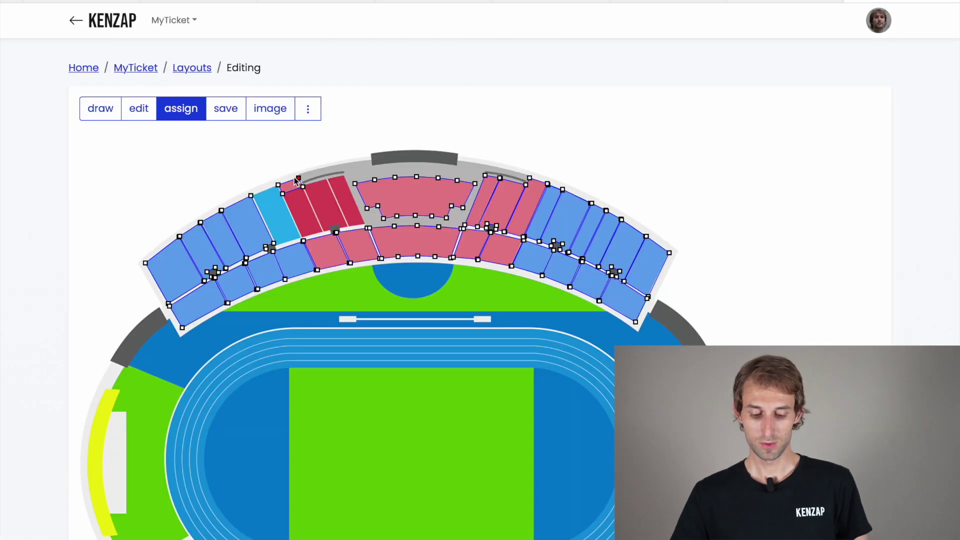
Step: Configure the small Suite 3 zone with 1 pass and no seats, apply its mapping and save the layout
click(480, 258)
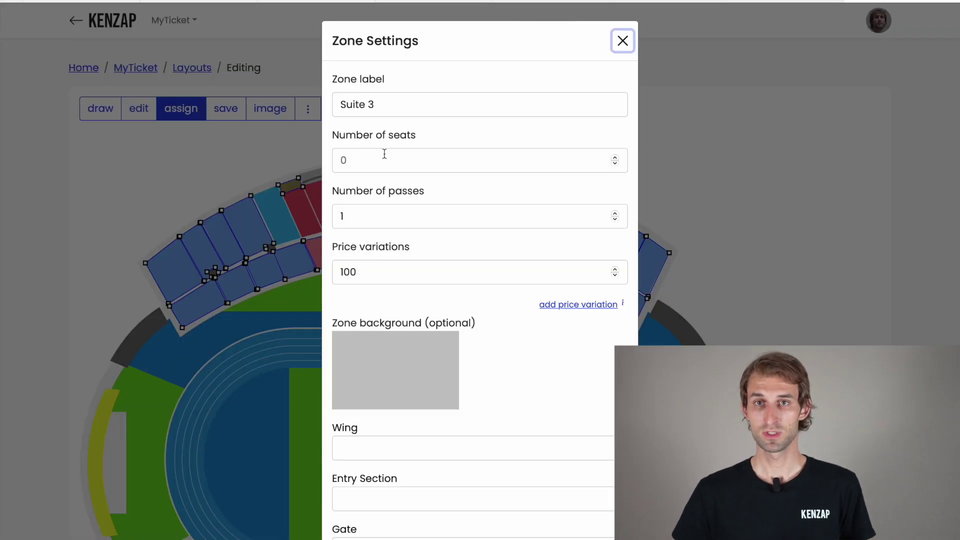
click(369, 166)
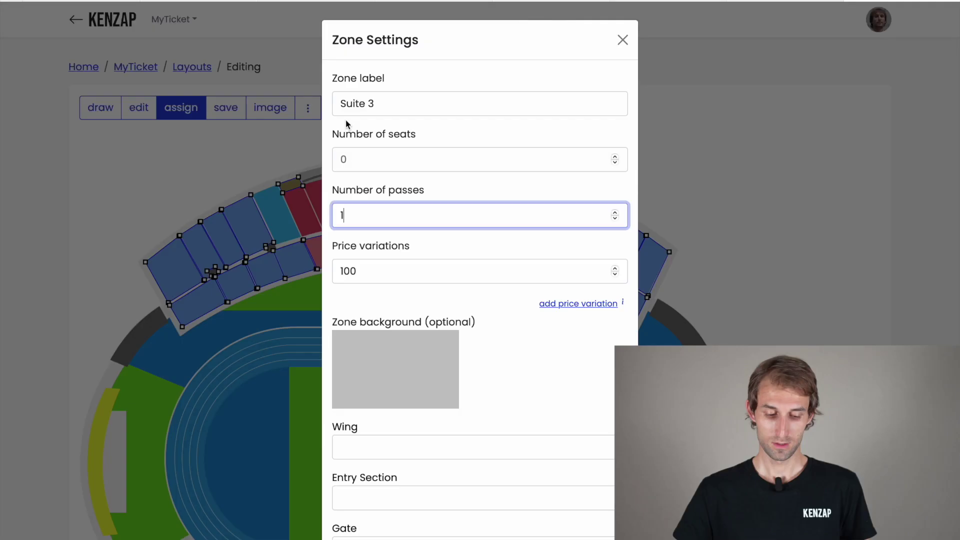
scroll(346, 120, down, 3)
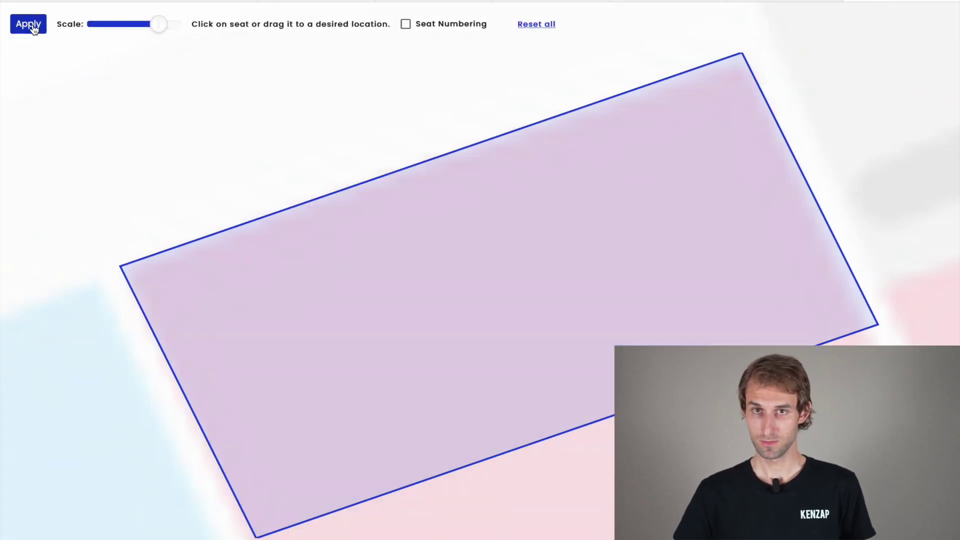
click(31, 26)
click(223, 108)
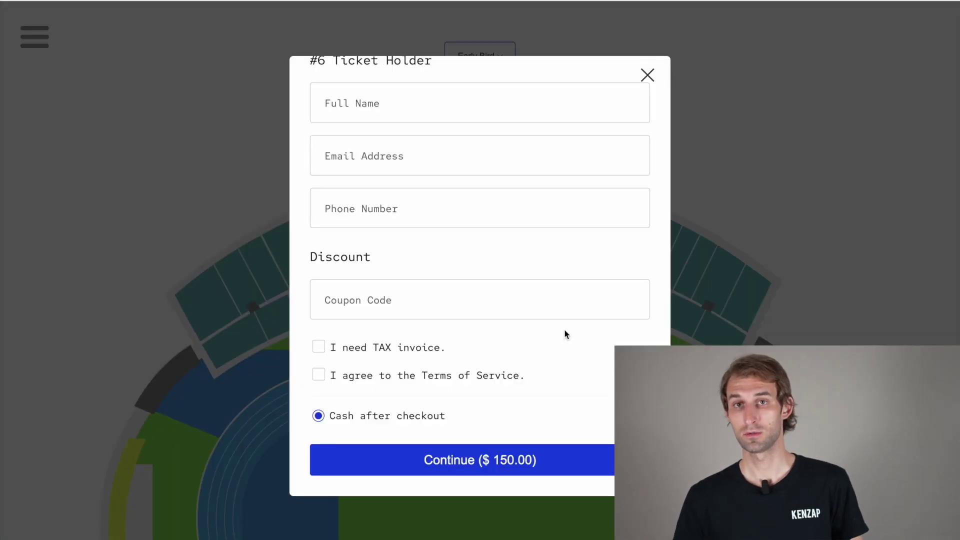
Step: Review the ticket holder fields in the booking preview's checkout form
scroll(566, 333, up, 4)
scroll(566, 333, up, 8)
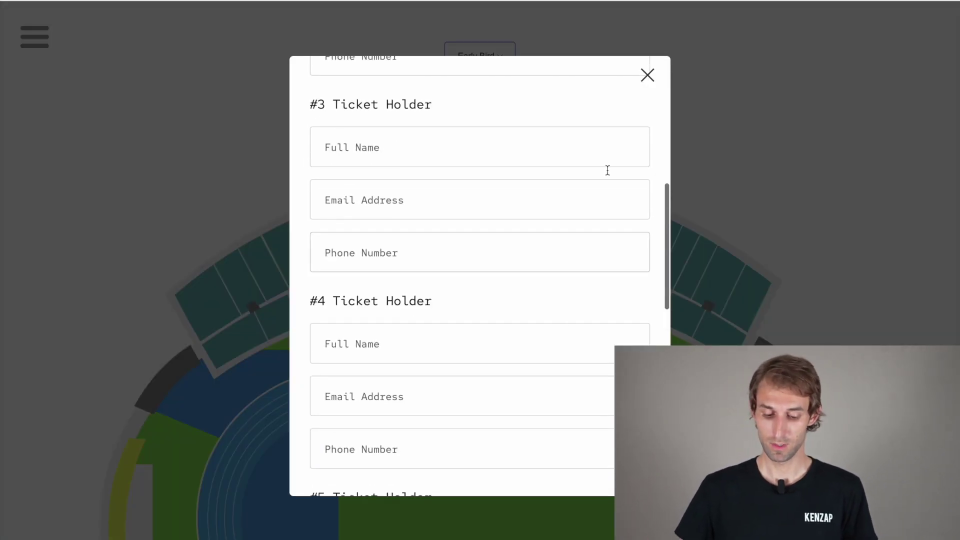